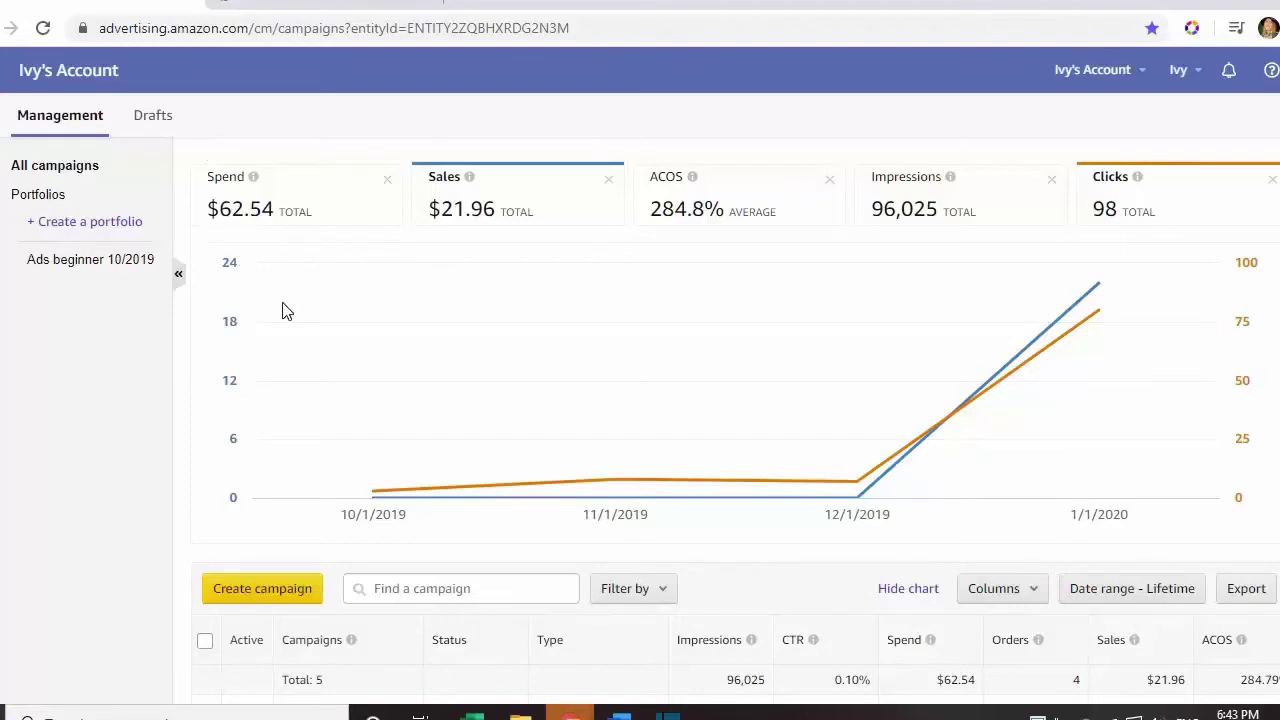
Review the account's lifetime totals, performance chart and campaign list, including the overall ACOS metric
{"action": "scroll", "coordinate": [283, 309], "scroll_direction": "down", "scroll_amount": 4}
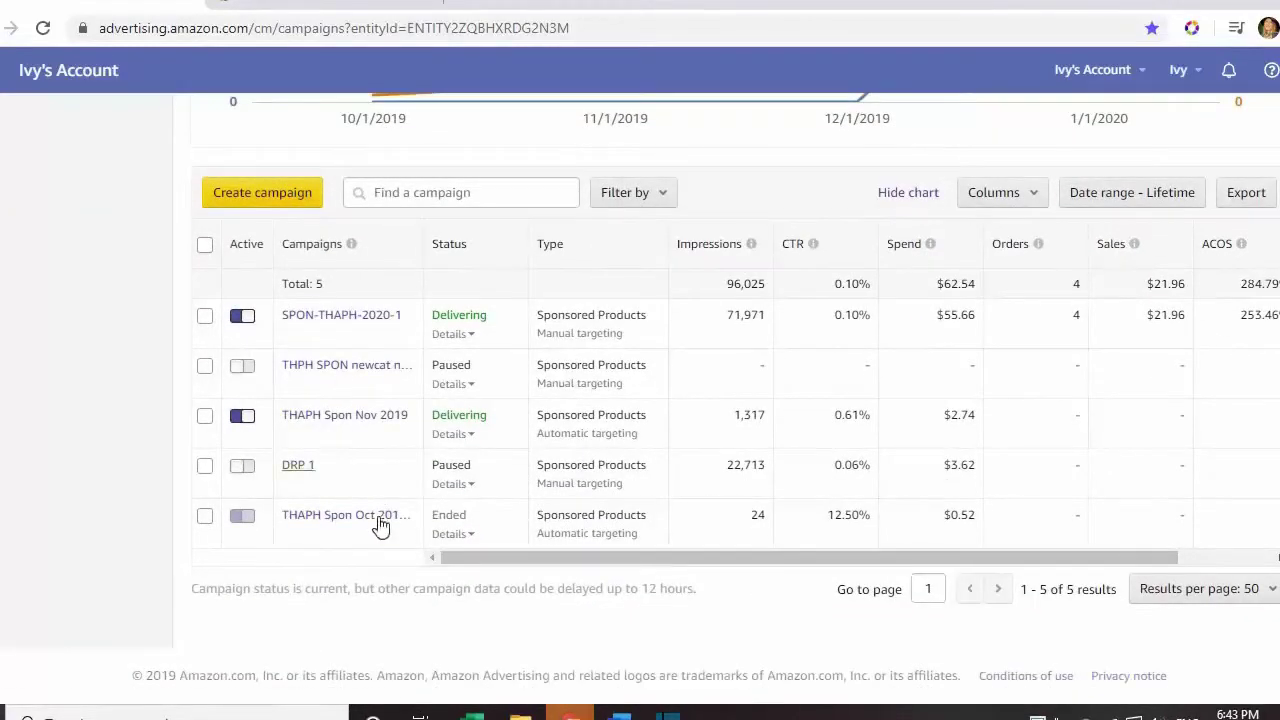
{"action": "scroll", "coordinate": [80, 471], "scroll_direction": "up", "scroll_amount": 4}
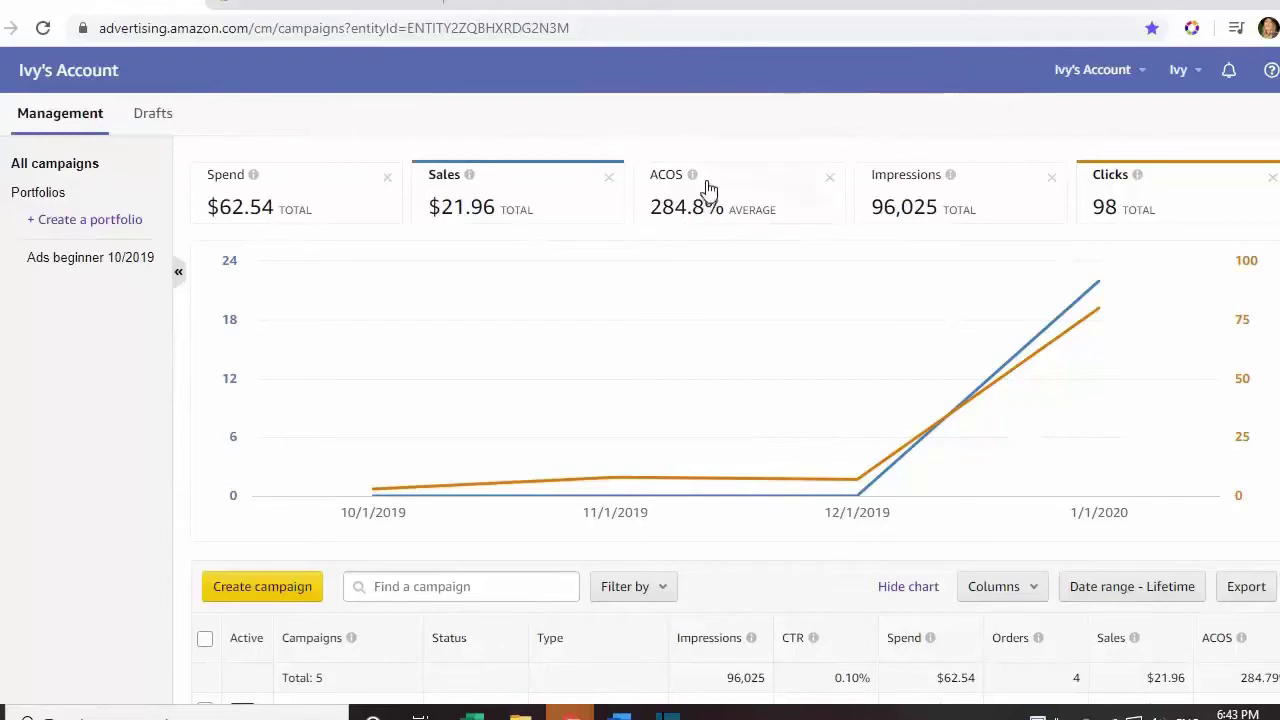
{"action": "mouse_move", "coordinate": [693, 178]}
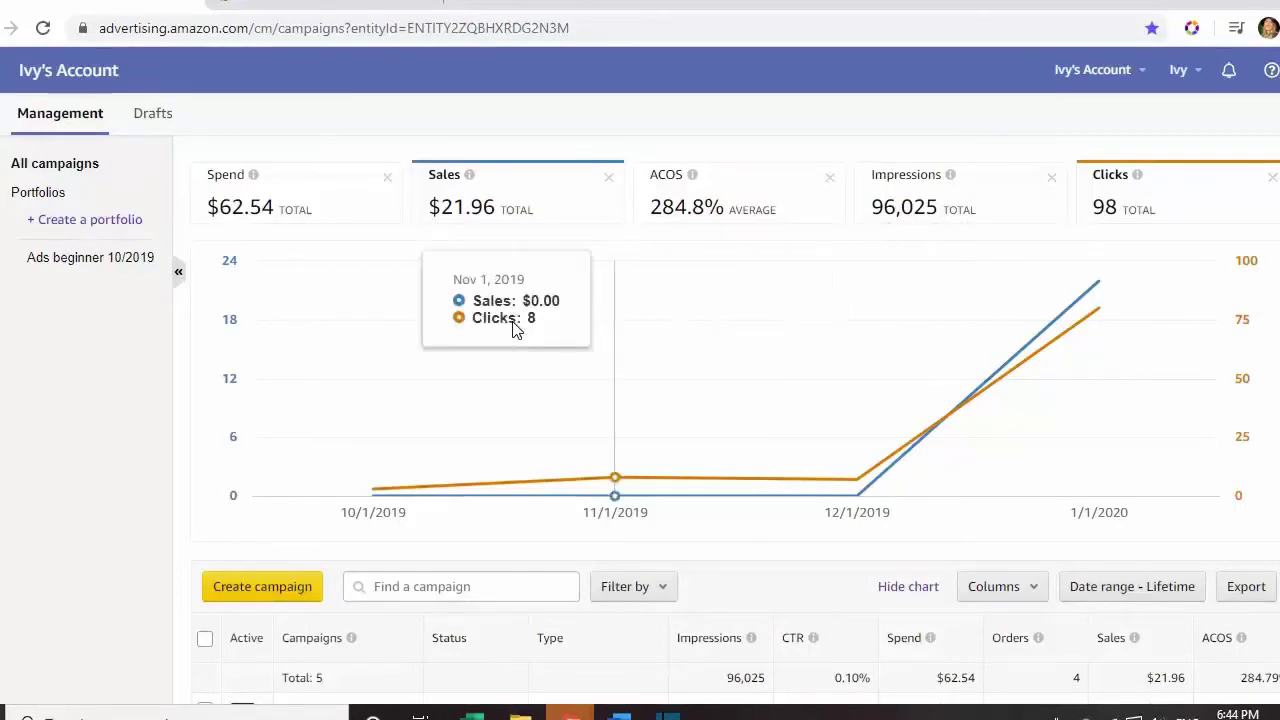
Open the ended campaign THAPH Spon Oct 2019 (1) and review its performance metrics and advertised product
{"action": "scroll", "coordinate": [514, 329], "scroll_direction": "down", "scroll_amount": 4}
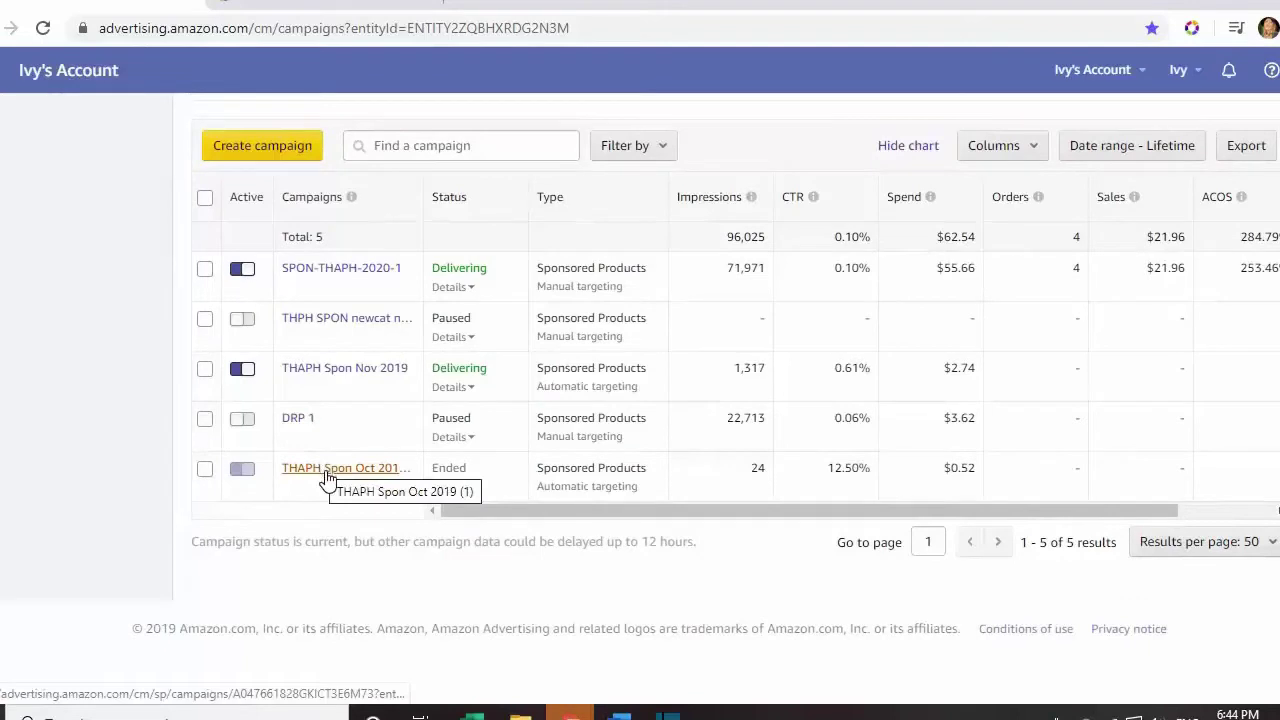
{"action": "left_click", "coordinate": [327, 478]}
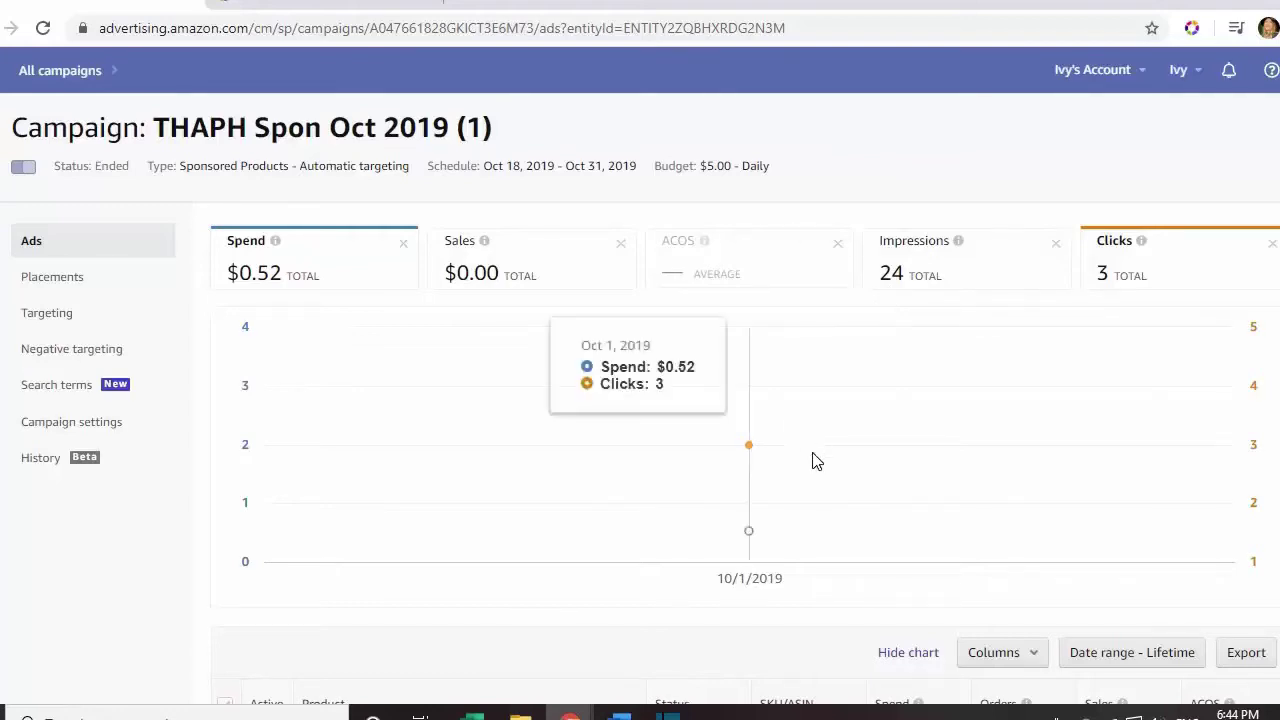
{"action": "scroll", "coordinate": [811, 457], "scroll_direction": "down", "scroll_amount": 2}
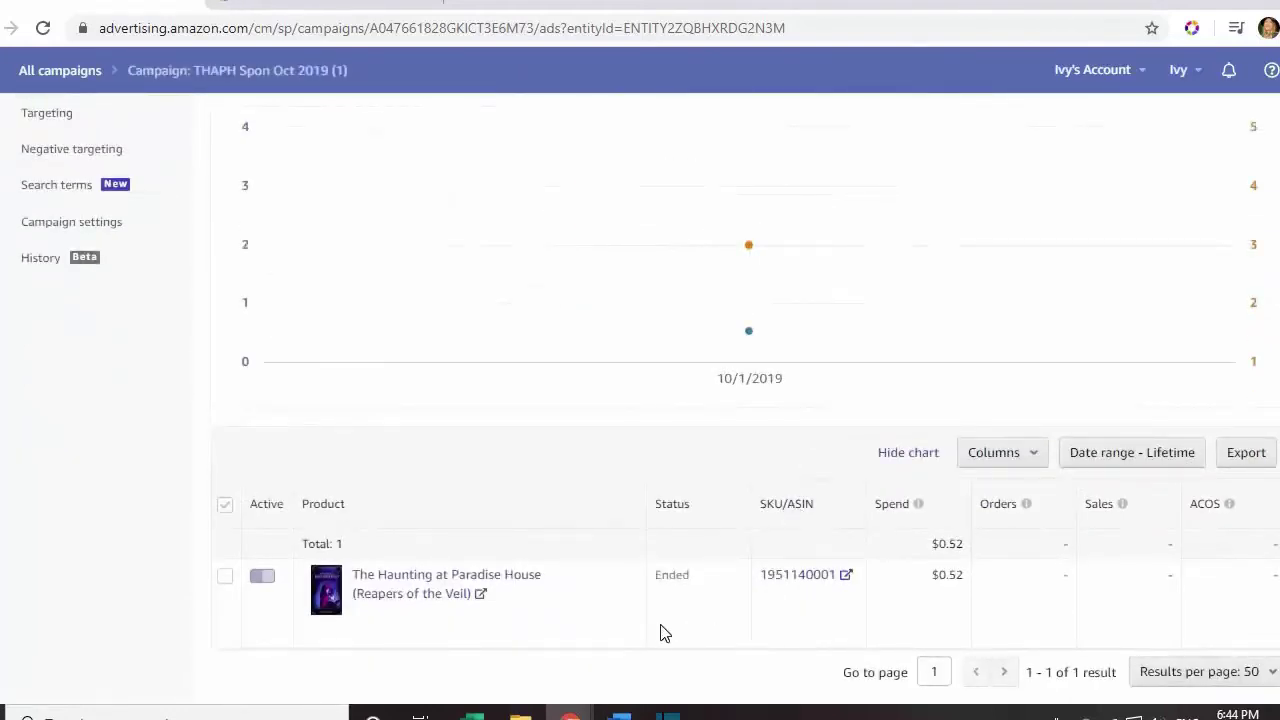
{"action": "scroll", "coordinate": [660, 628], "scroll_direction": "up", "scroll_amount": 2}
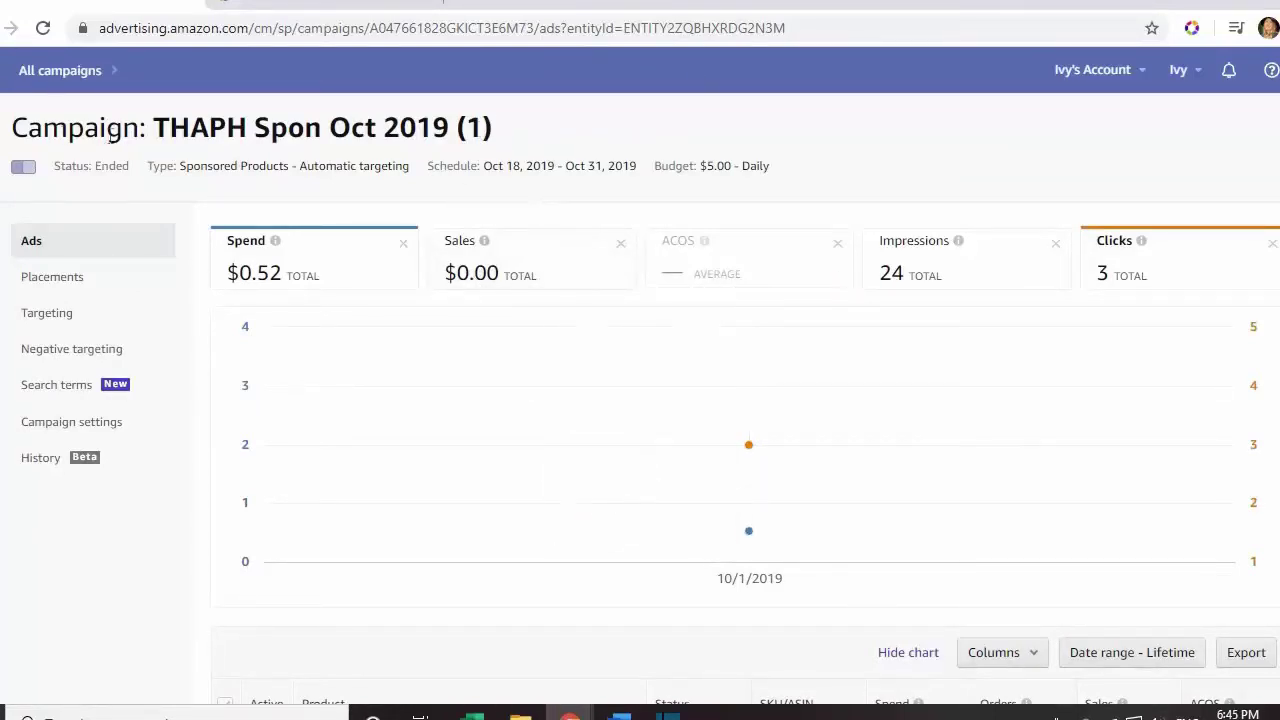
Return to all campaigns, open THAPH Spon Nov 2019, and review its performance and customer search terms
{"action": "left_click", "coordinate": [94, 71]}
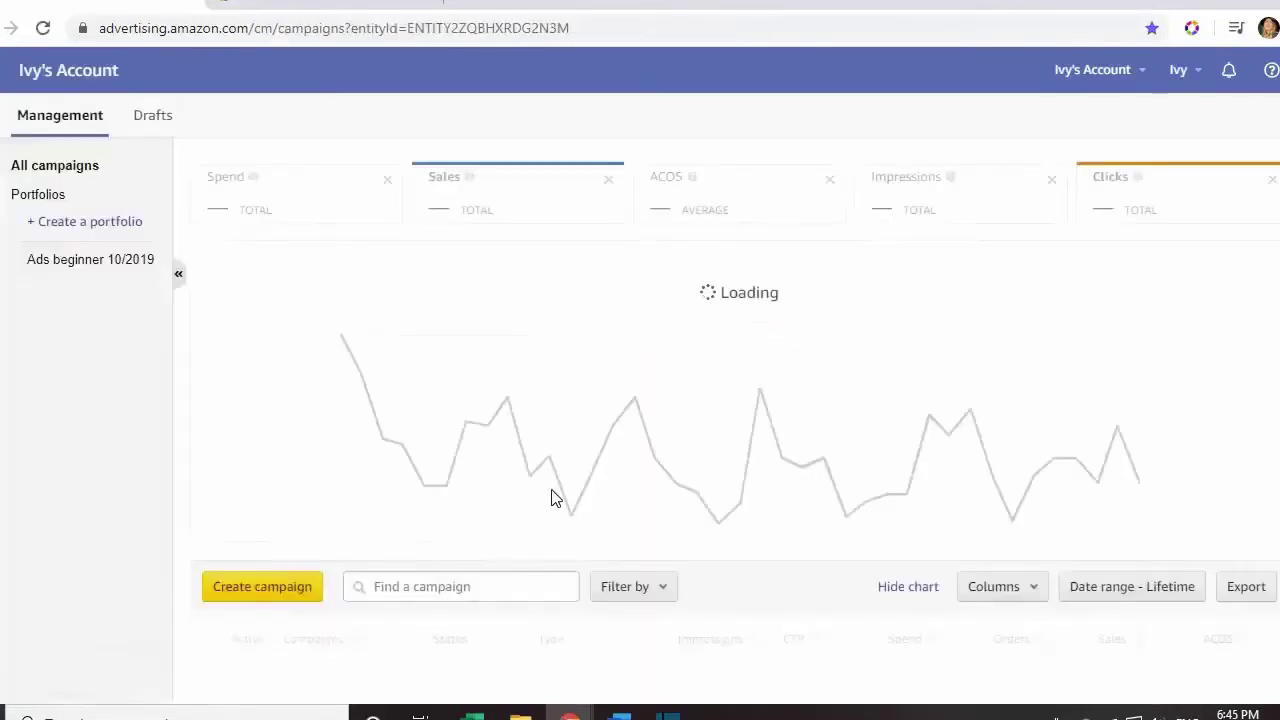
{"action": "scroll", "coordinate": [551, 500], "scroll_direction": "down", "scroll_amount": 3}
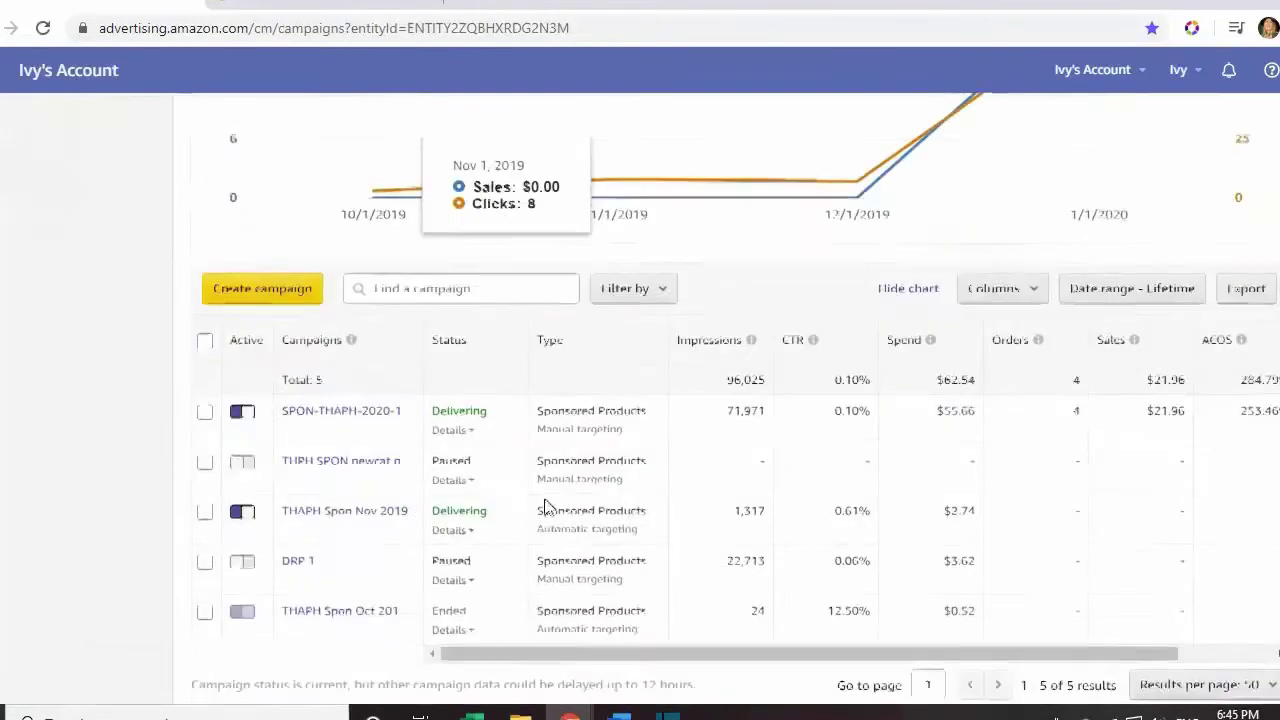
{"action": "left_click", "coordinate": [323, 515]}
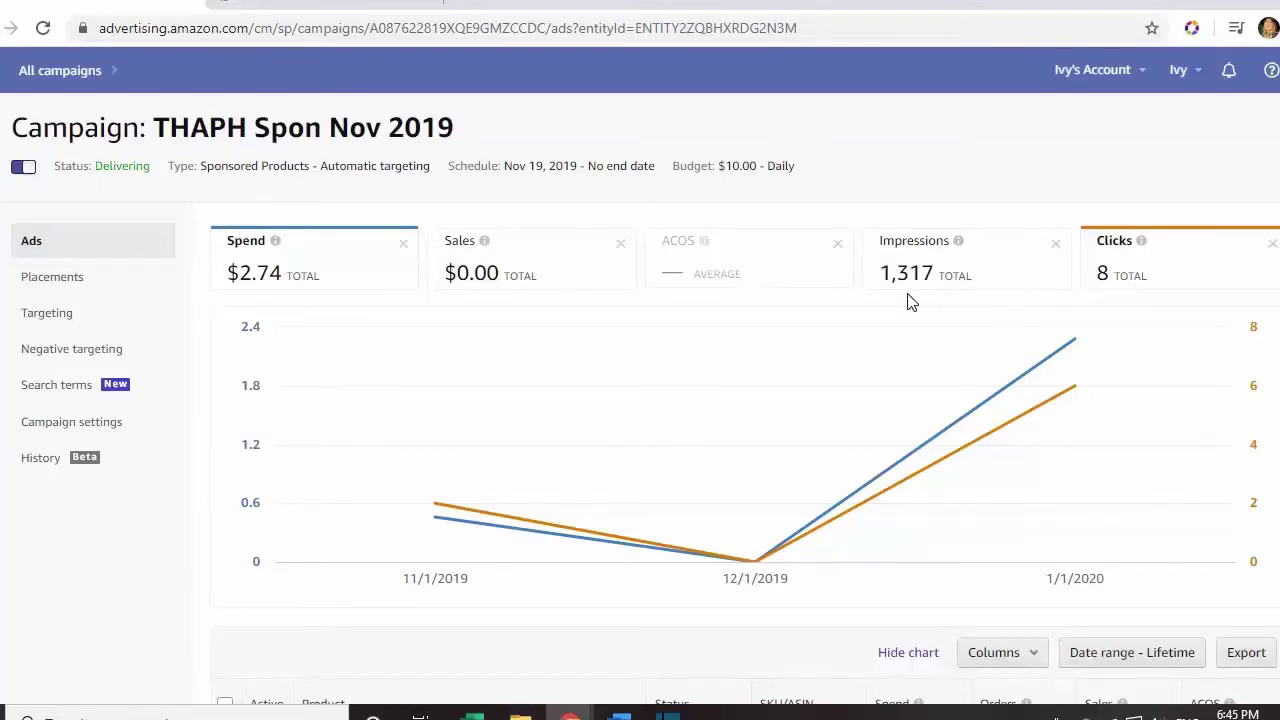
{"action": "scroll", "coordinate": [786, 389], "scroll_direction": "down", "scroll_amount": 3}
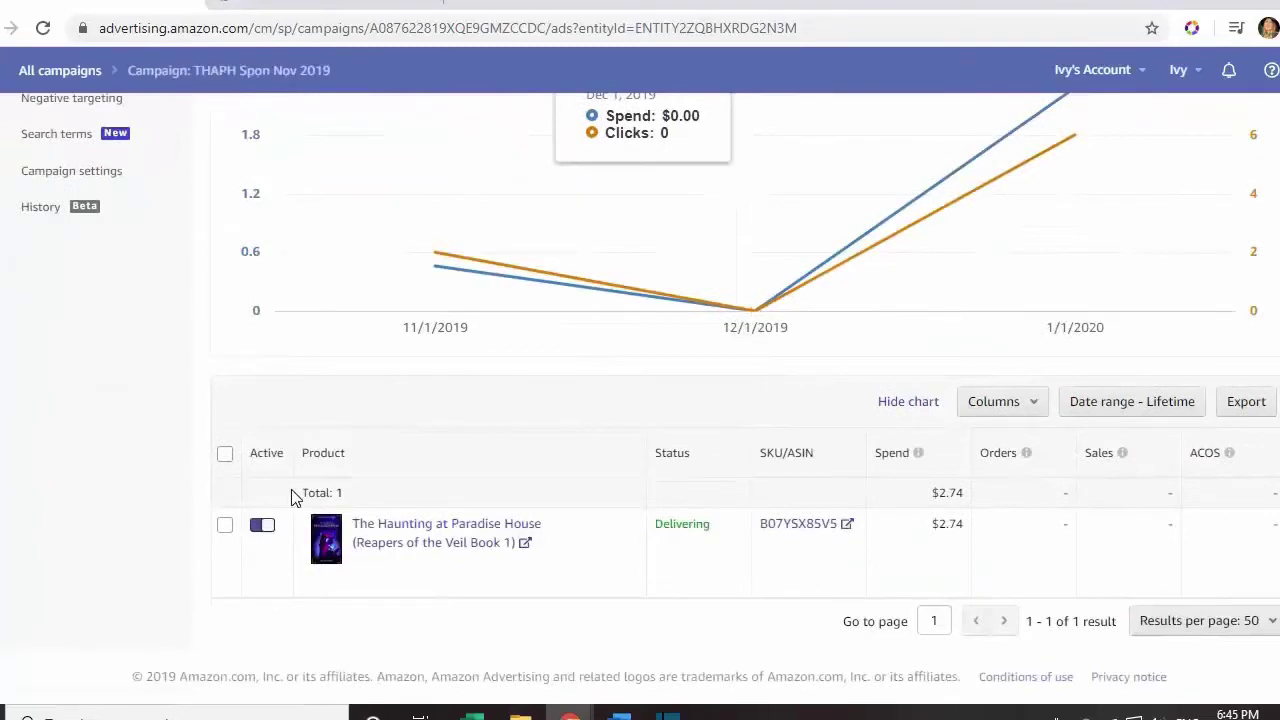
{"action": "scroll", "coordinate": [309, 471], "scroll_direction": "up", "scroll_amount": 3}
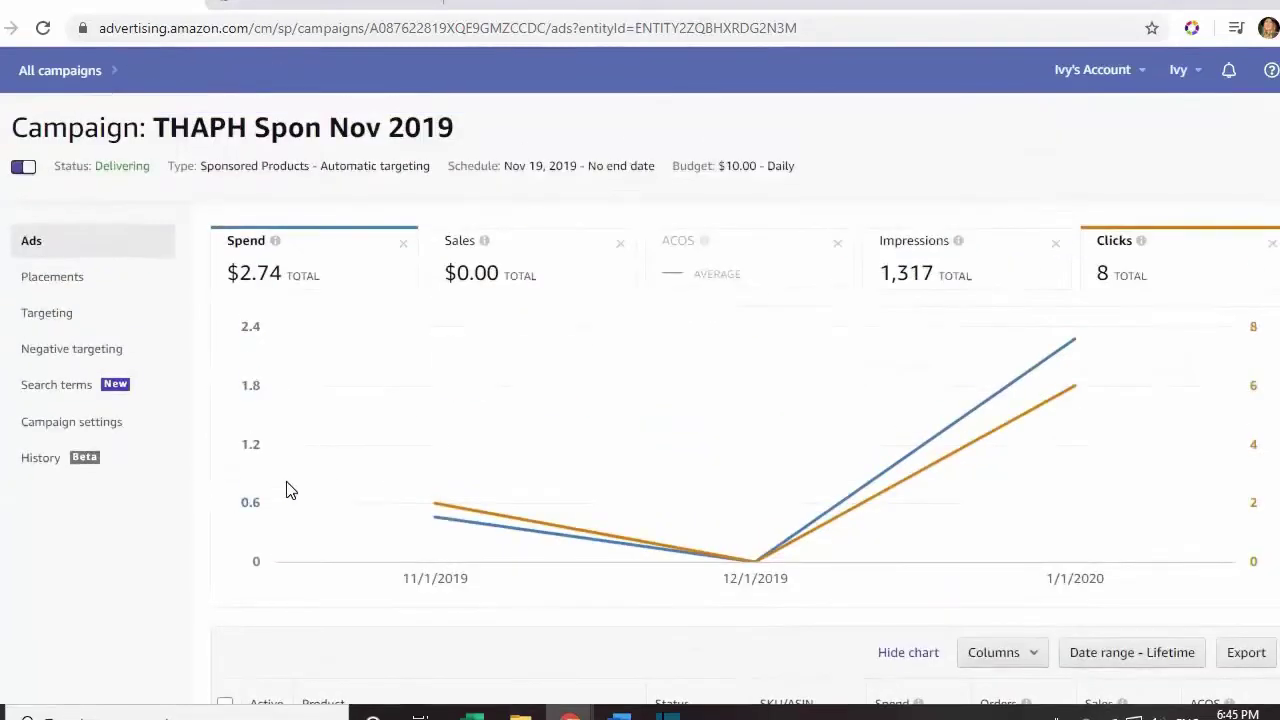
{"action": "left_click", "coordinate": [60, 398]}
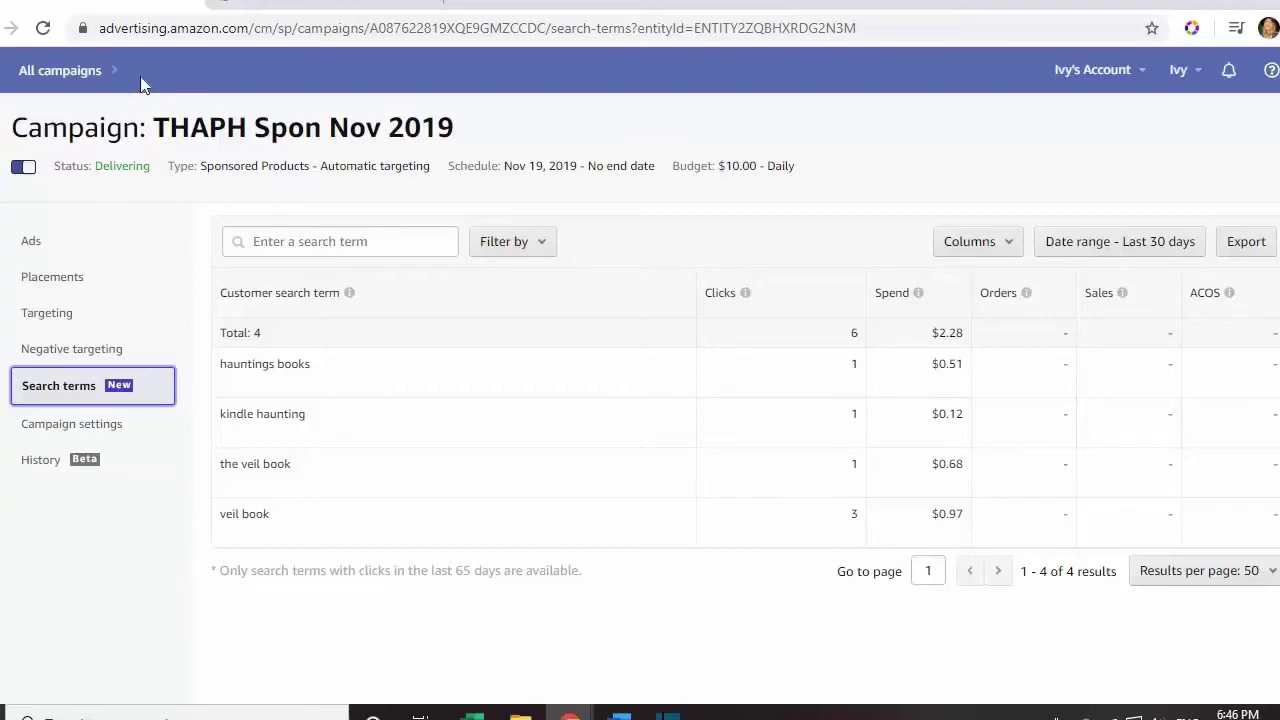
Return to all campaigns, open the paused campaign DRP 1, and review its metrics and advertised product
{"action": "left_click", "coordinate": [85, 78]}
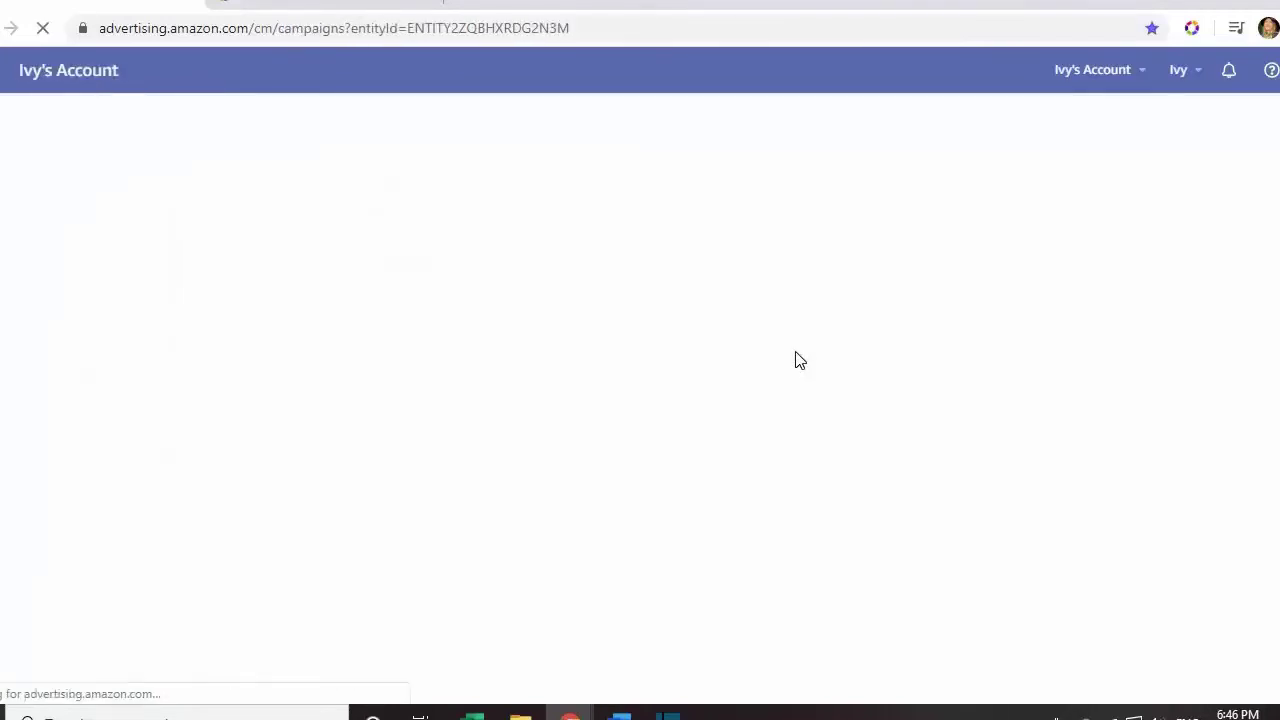
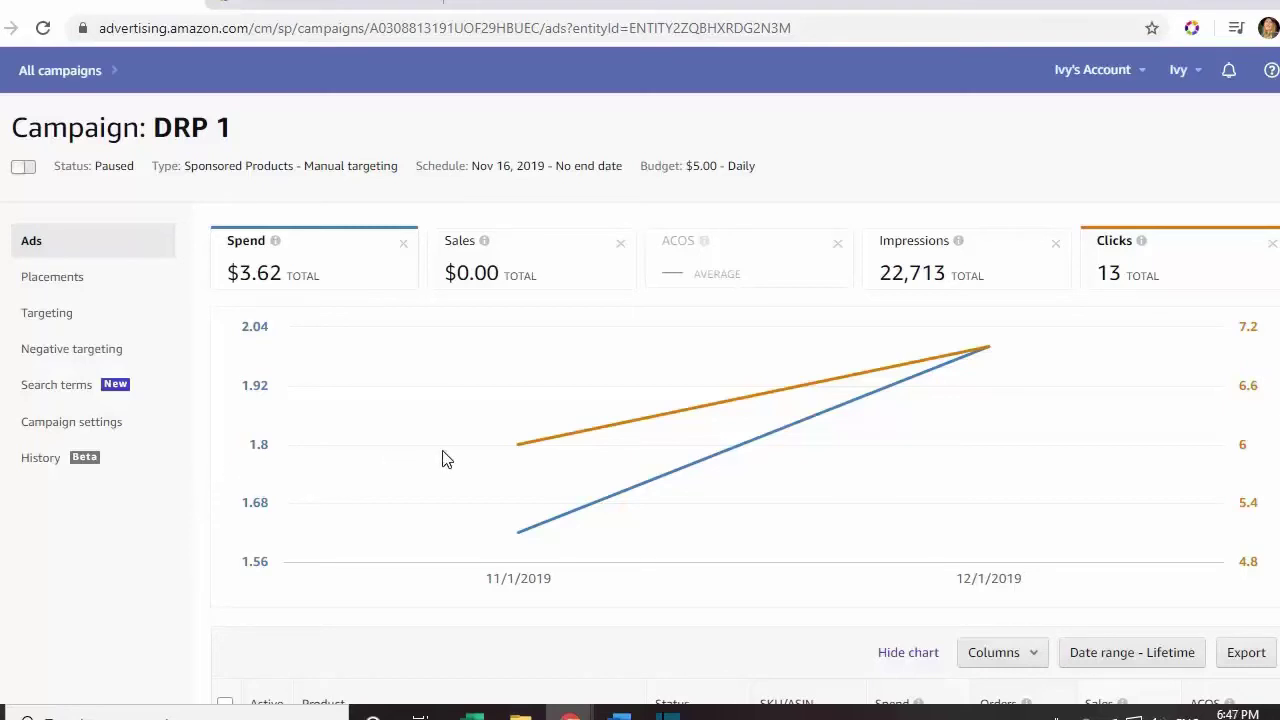
{"action": "scroll", "coordinate": [440, 455], "scroll_direction": "down", "scroll_amount": 2}
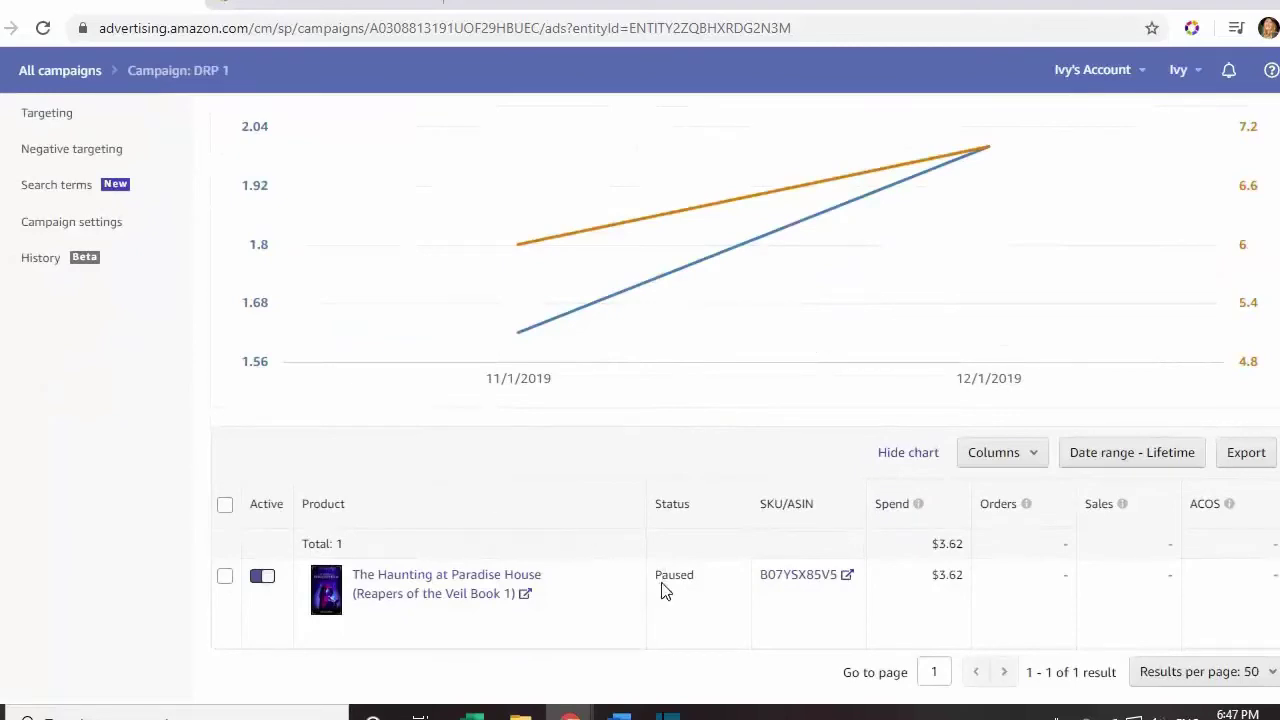
{"action": "scroll", "coordinate": [714, 577], "scroll_direction": "up", "scroll_amount": 2}
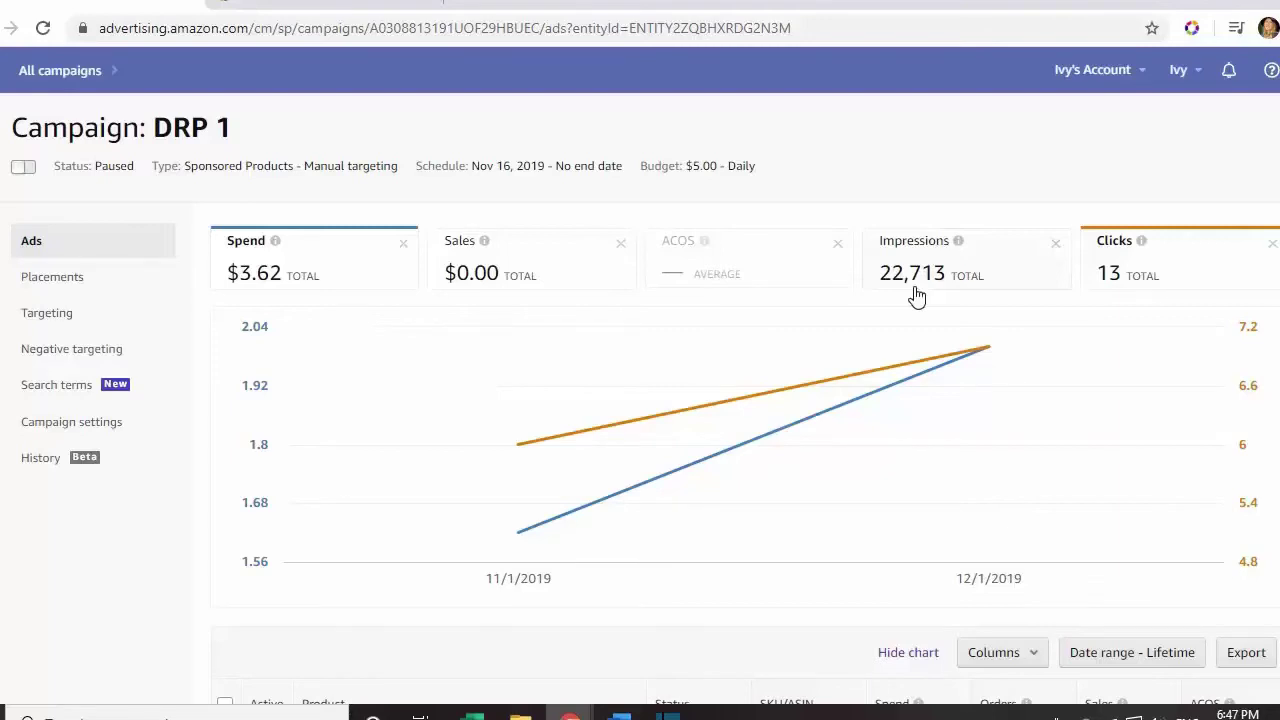
Check the DRP 1 campaign's search terms and look through its campaign settings, including the bidding strategy and placement adjustments
{"action": "left_click", "coordinate": [77, 389]}
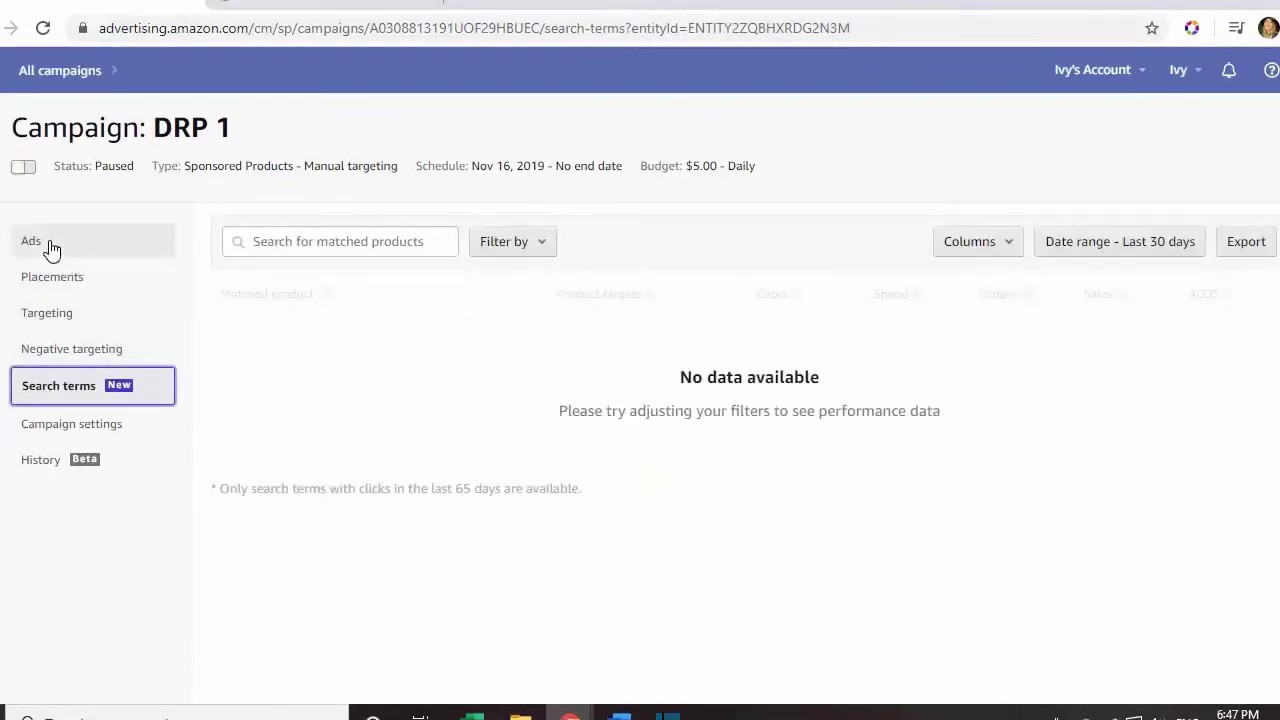
{"action": "left_click", "coordinate": [88, 428]}
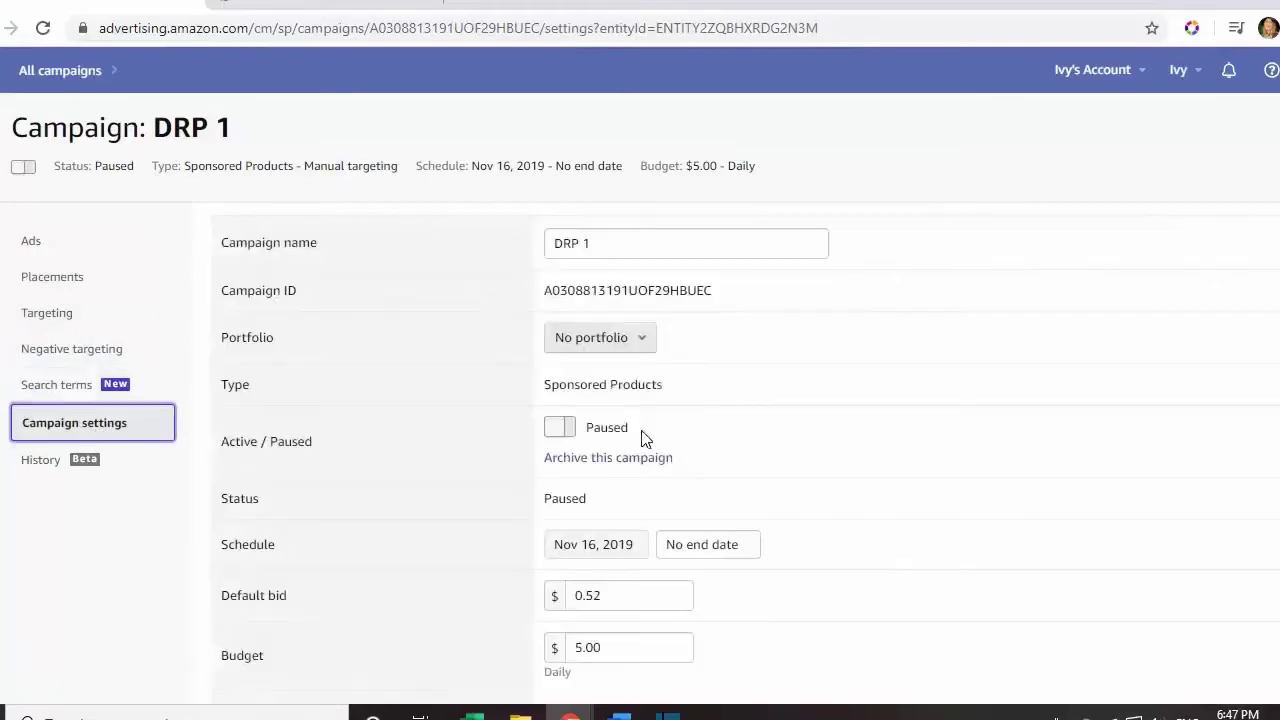
{"action": "scroll", "coordinate": [777, 423], "scroll_direction": "down", "scroll_amount": 5}
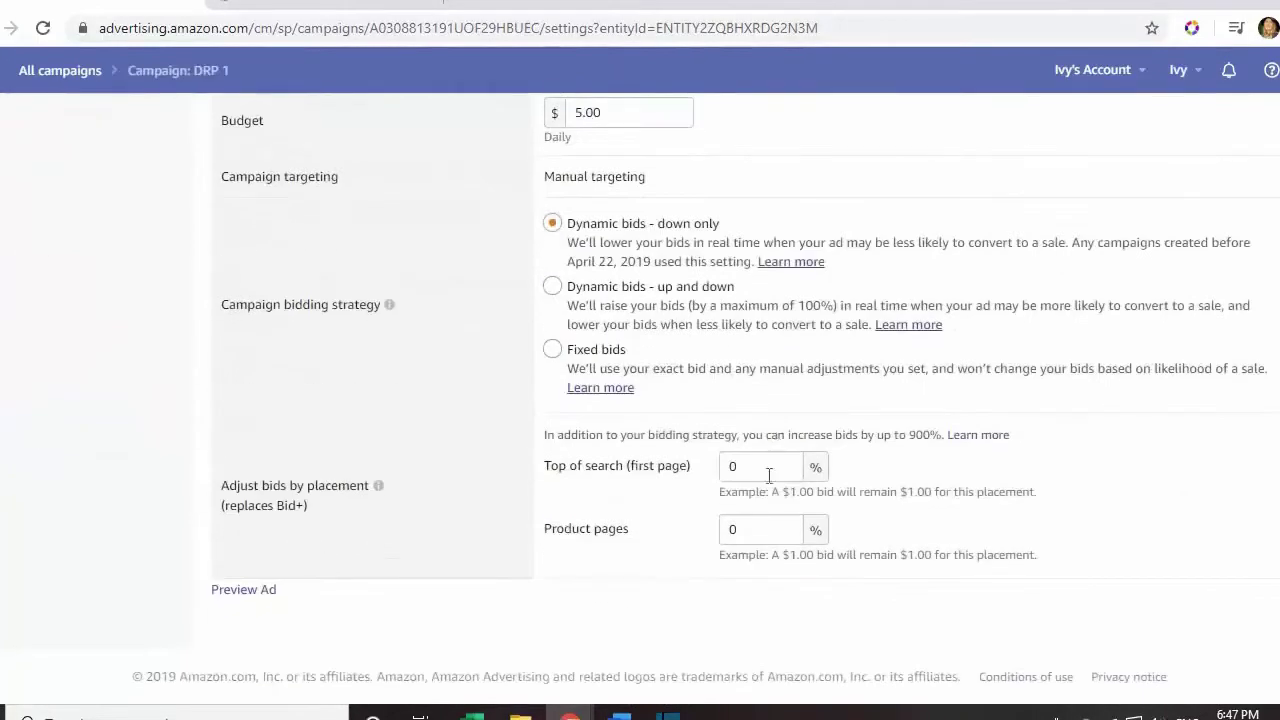
{"action": "scroll", "coordinate": [677, 517], "scroll_direction": "up", "scroll_amount": 5}
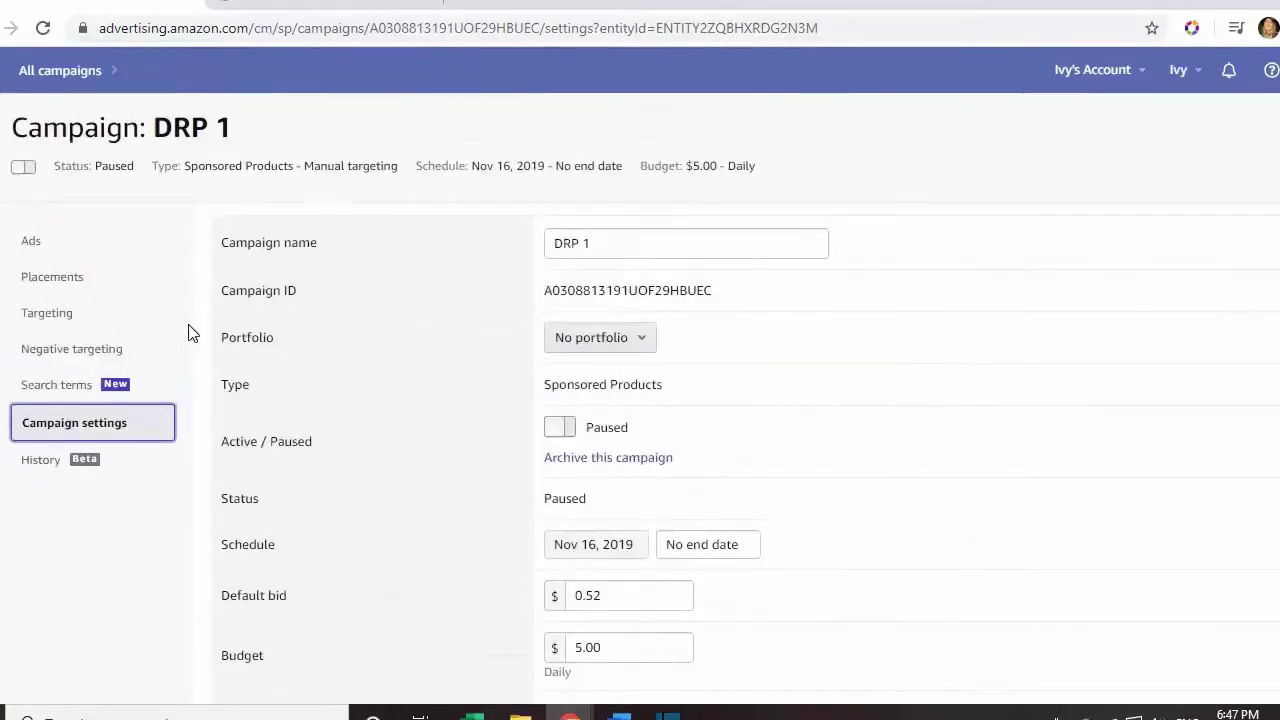
Review the DRP 1 campaign's performance by placement and return to its ads overview
{"action": "left_click", "coordinate": [62, 284]}
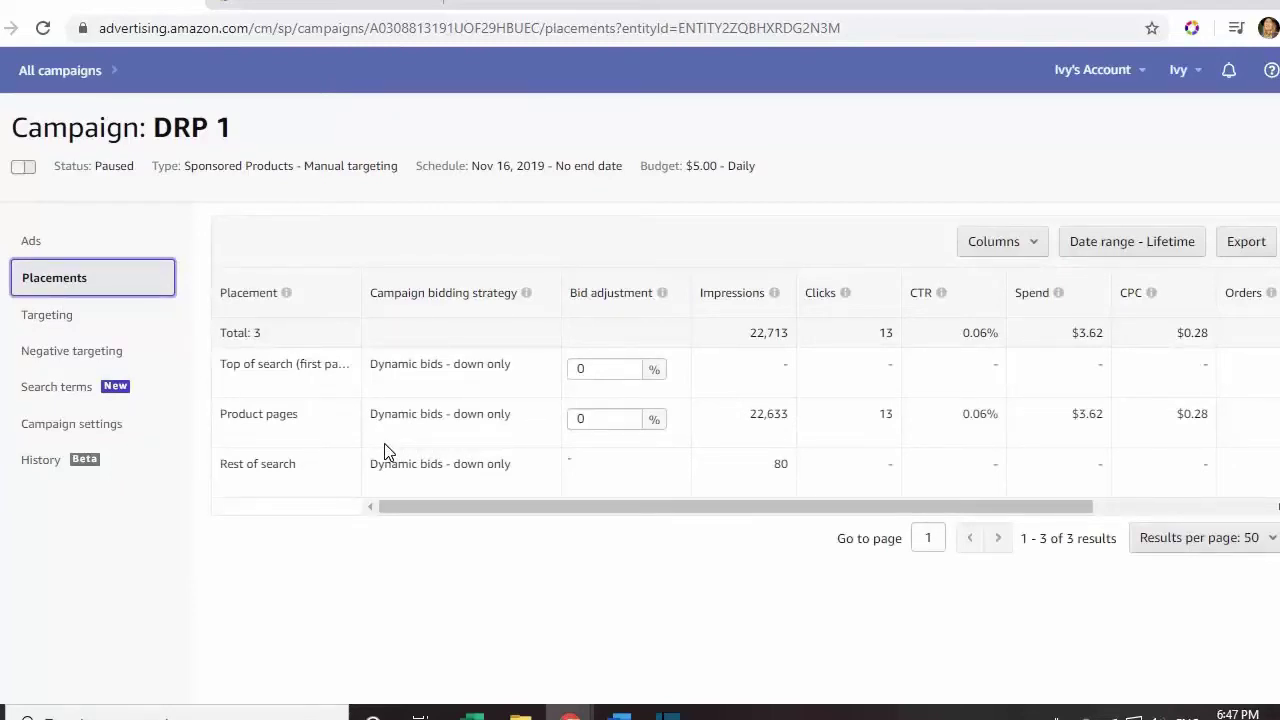
{"action": "left_click", "coordinate": [22, 241]}
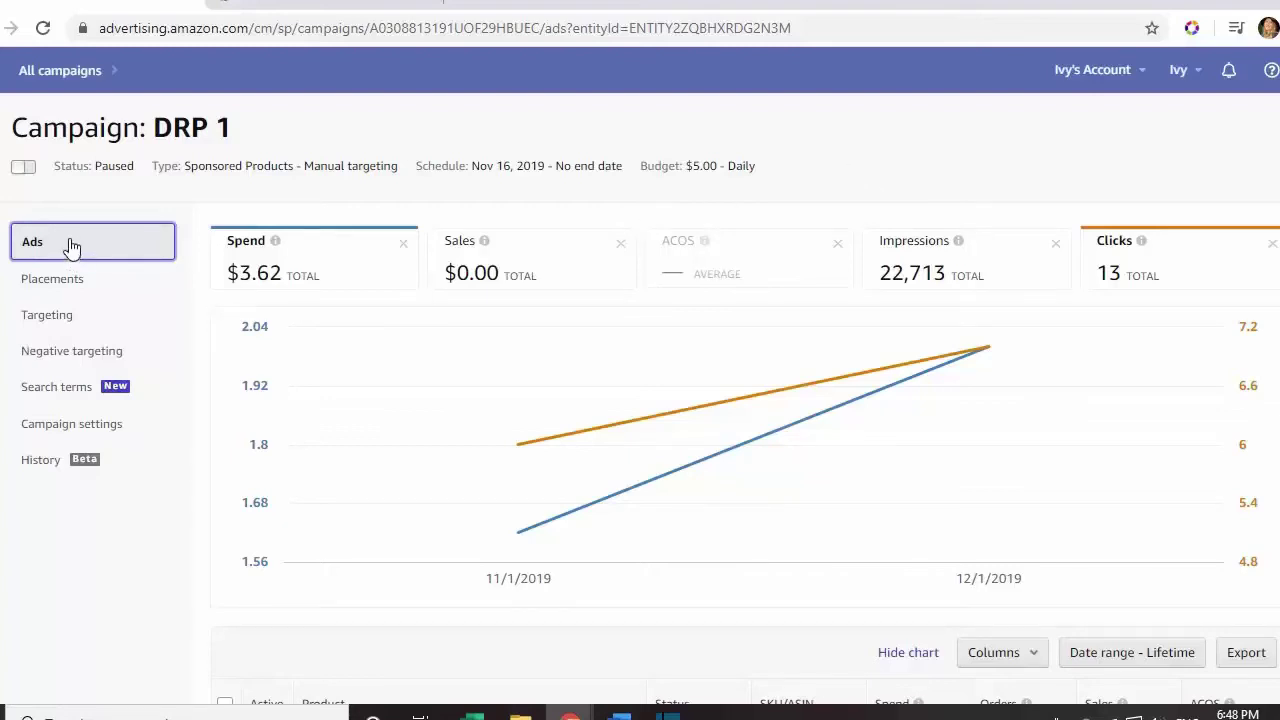
Return to all campaigns, open SPON-THAPH-2020-1, and review its spend, clicks and advertised product
{"action": "left_click", "coordinate": [92, 74]}
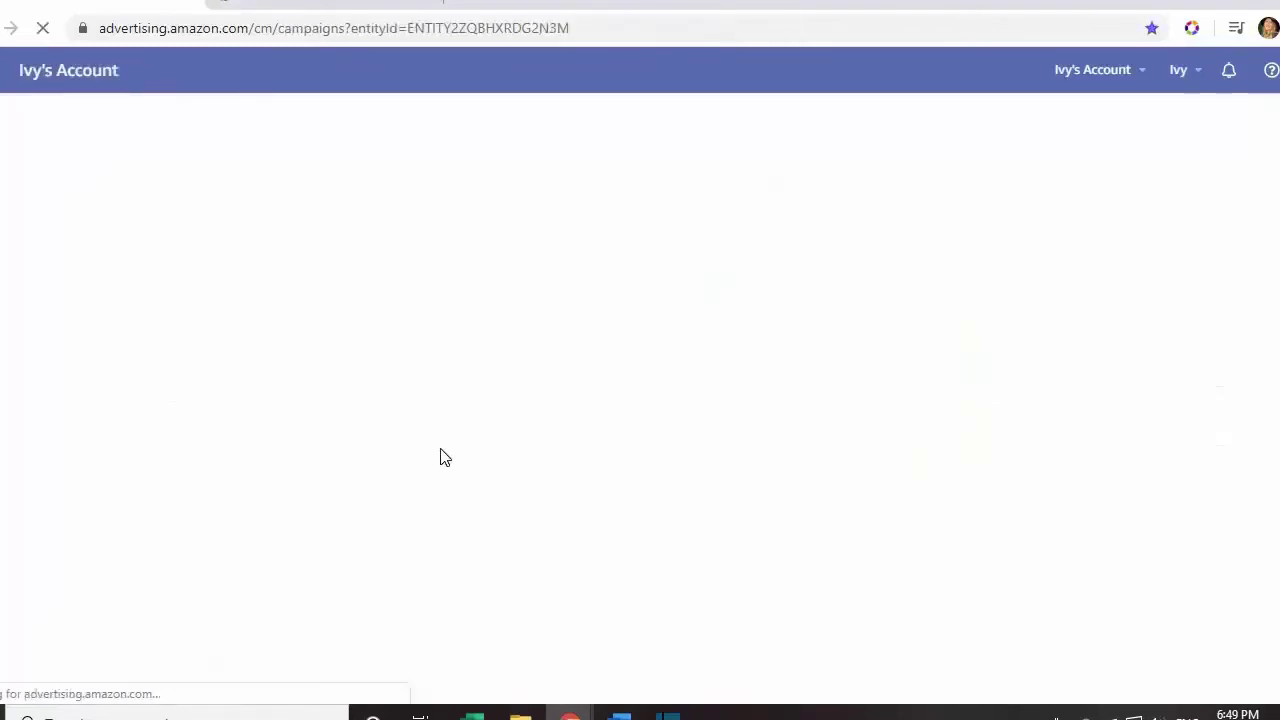
{"action": "scroll", "coordinate": [700, 540], "scroll_direction": "down", "scroll_amount": 3}
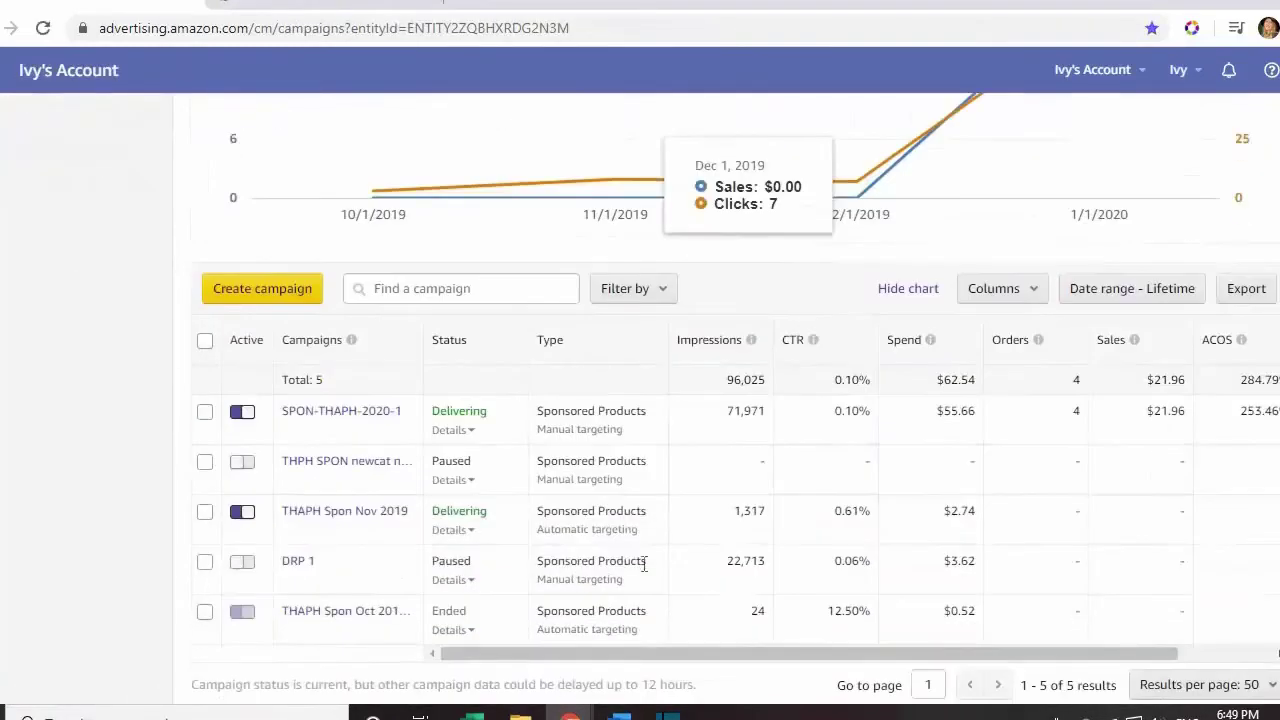
{"action": "left_click", "coordinate": [351, 416]}
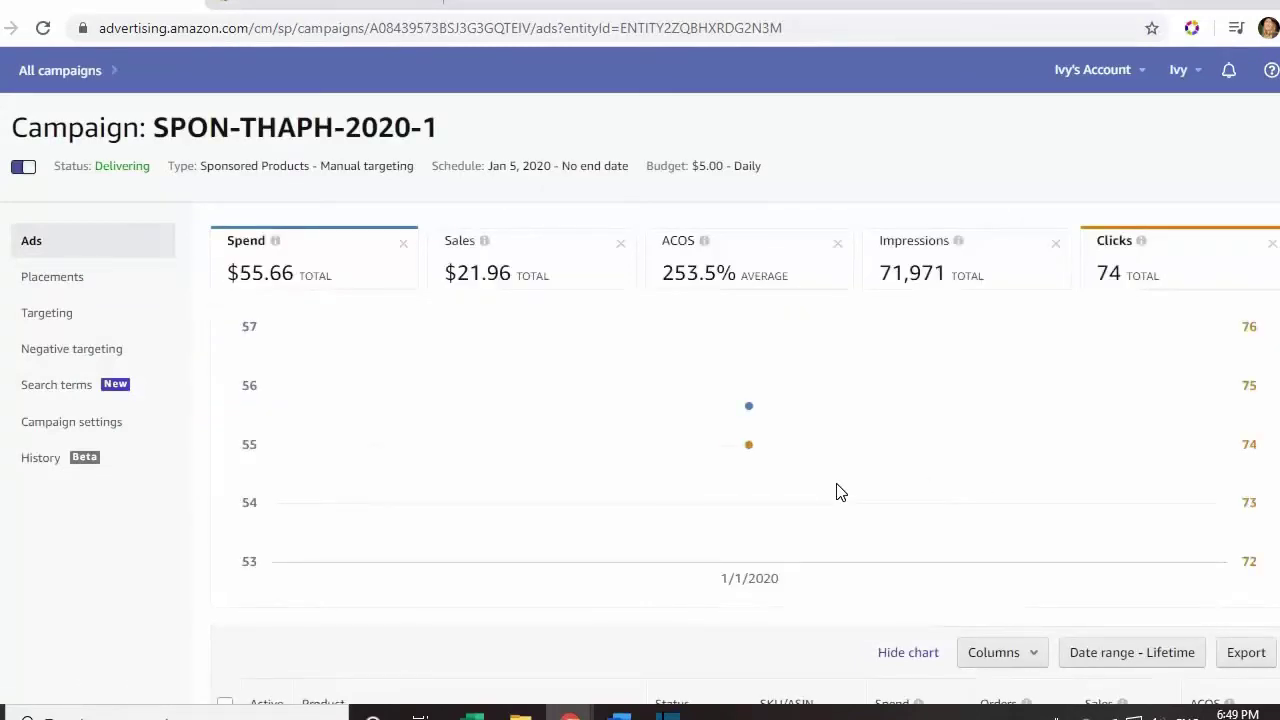
{"action": "mouse_move", "coordinate": [428, 394]}
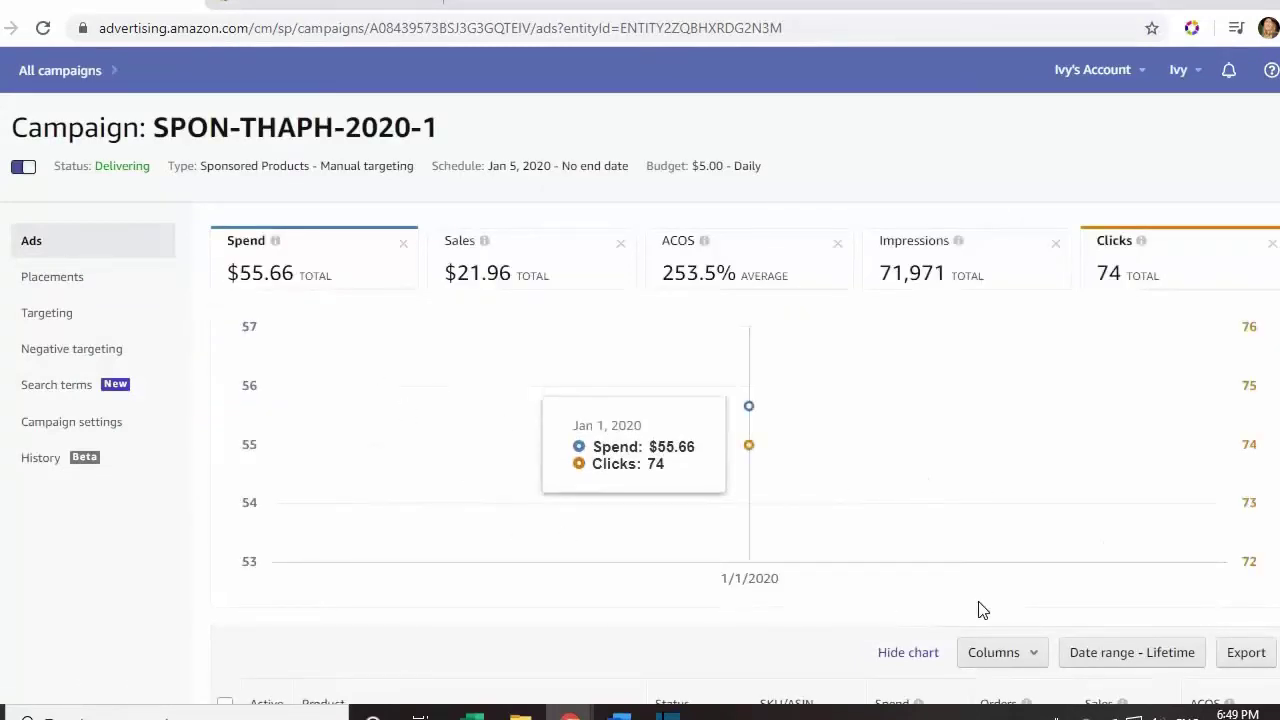
{"action": "scroll", "coordinate": [1063, 594], "scroll_direction": "down", "scroll_amount": 2}
{"action": "scroll", "coordinate": [1063, 591], "scroll_direction": "up", "scroll_amount": 2}
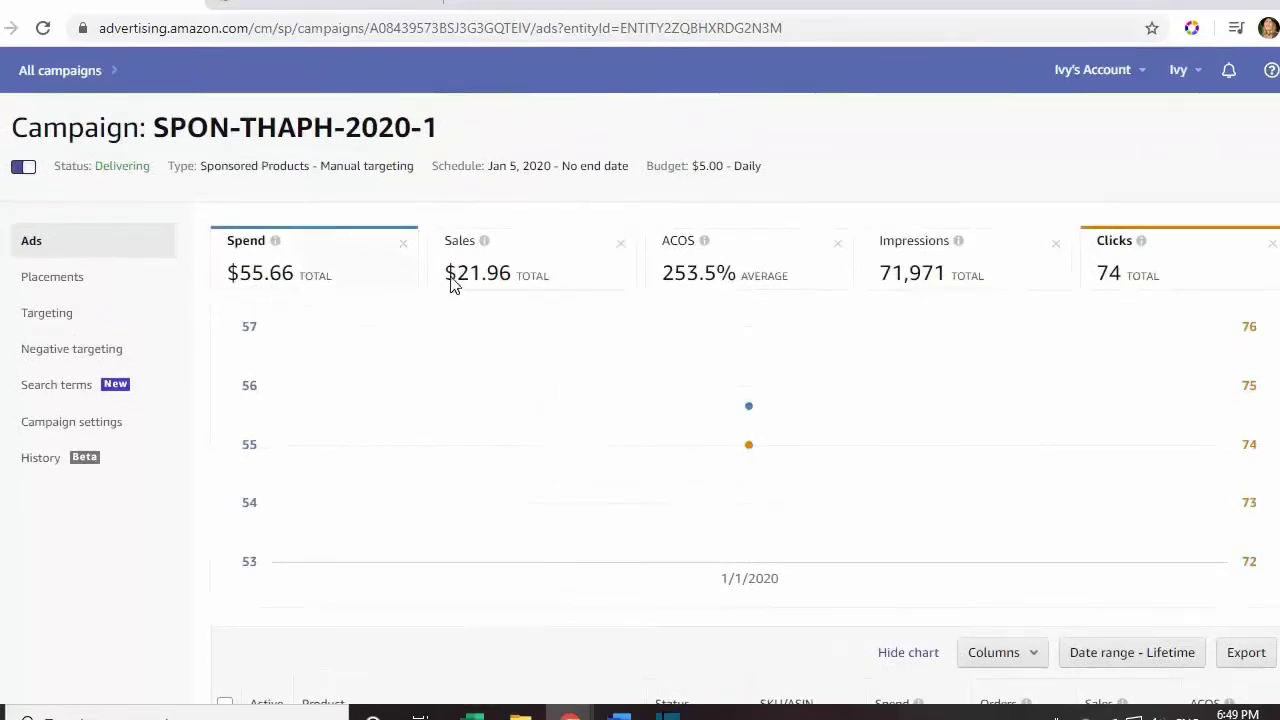
View the explanation of the Sales metric for SPON-THAPH-2020-1, close it, and check the product's orders and sales
{"action": "left_click", "coordinate": [484, 241]}
{"action": "left_click", "coordinate": [580, 214]}
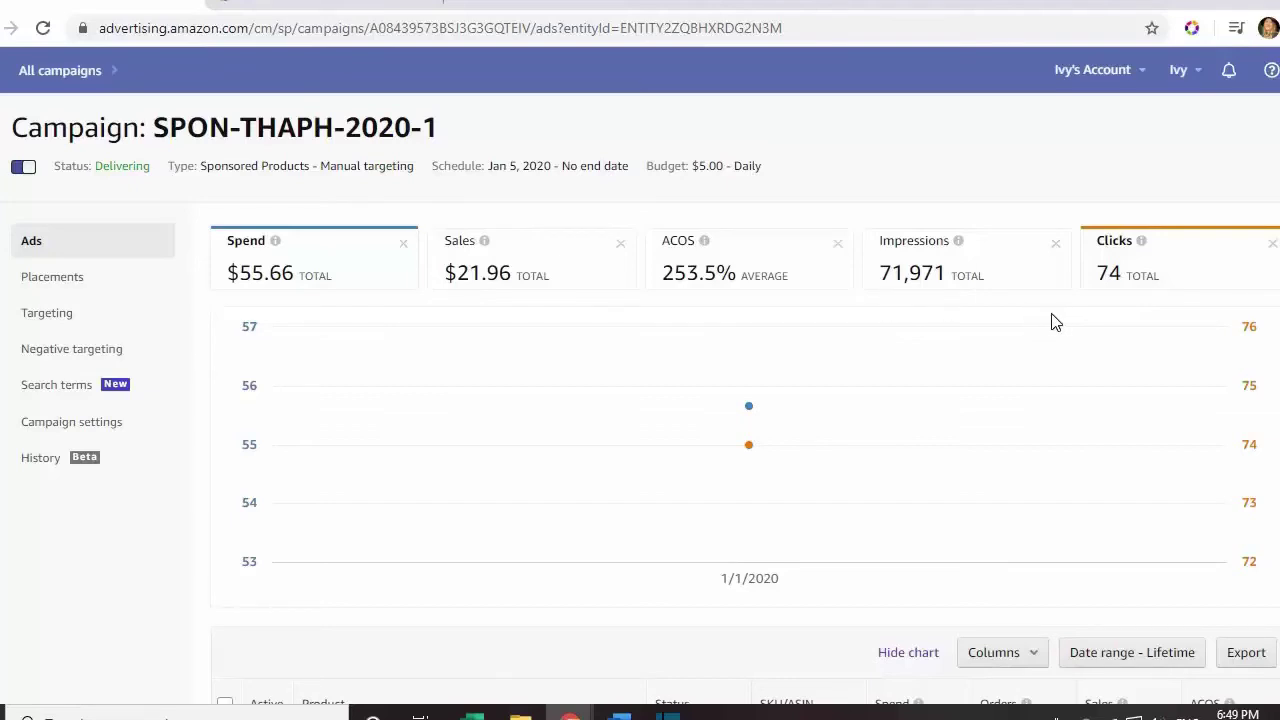
{"action": "scroll", "coordinate": [963, 429], "scroll_direction": "down", "scroll_amount": 2}
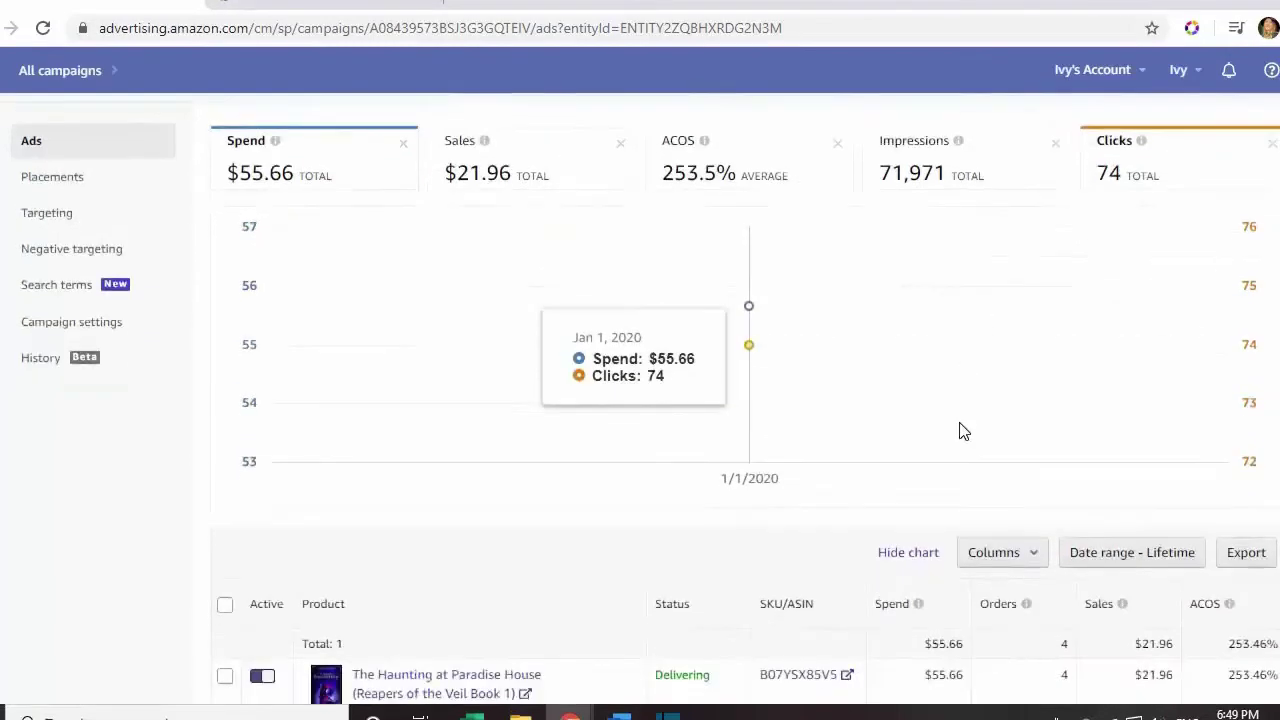
{"action": "scroll", "coordinate": [452, 600], "scroll_direction": "up", "scroll_amount": 2}
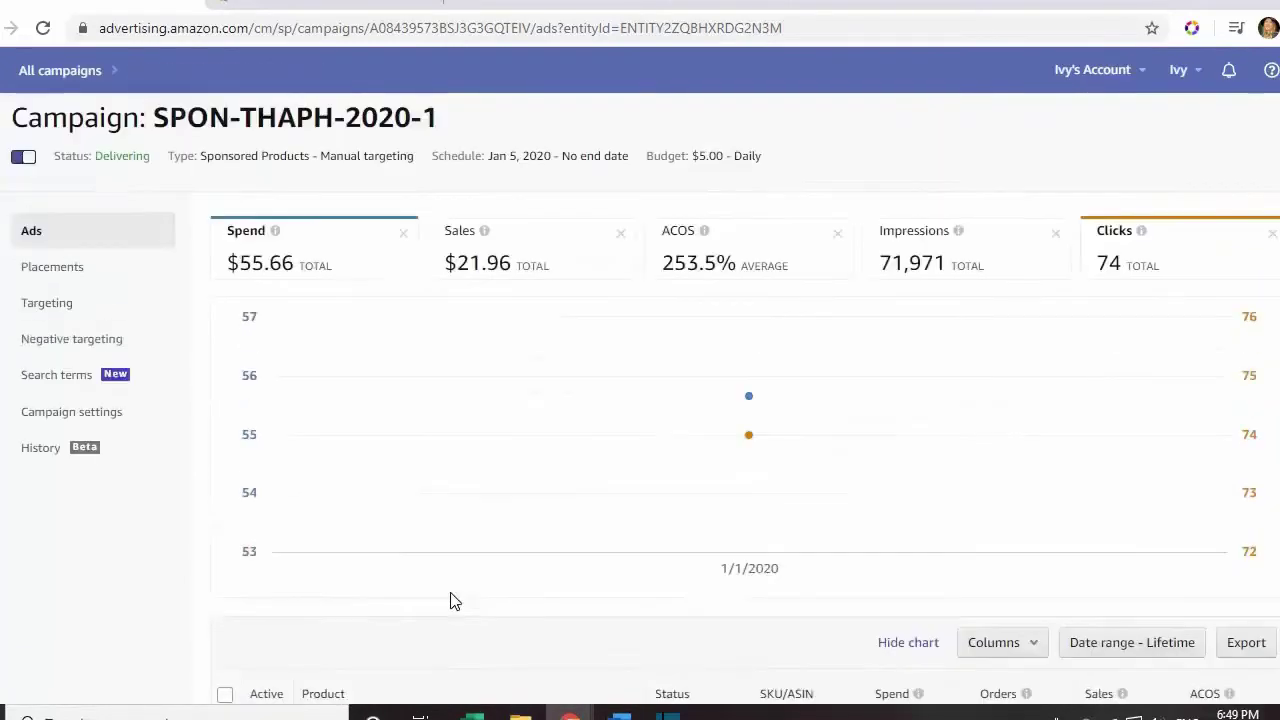
Open the search terms of SPON-THAPH-2020-1 and examine each term's match type, clicks, spend, orders and ACOS
{"action": "left_click", "coordinate": [62, 386]}
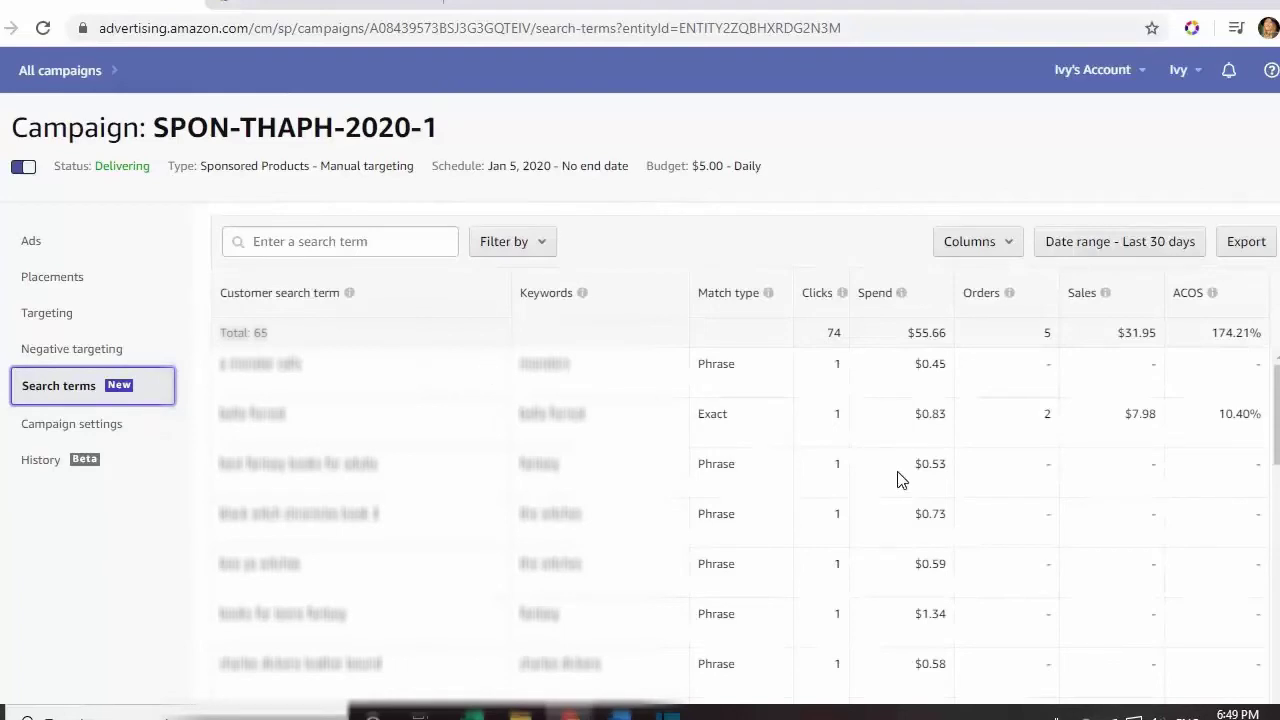
{"action": "scroll", "coordinate": [993, 438], "scroll_direction": "down", "scroll_amount": 10}
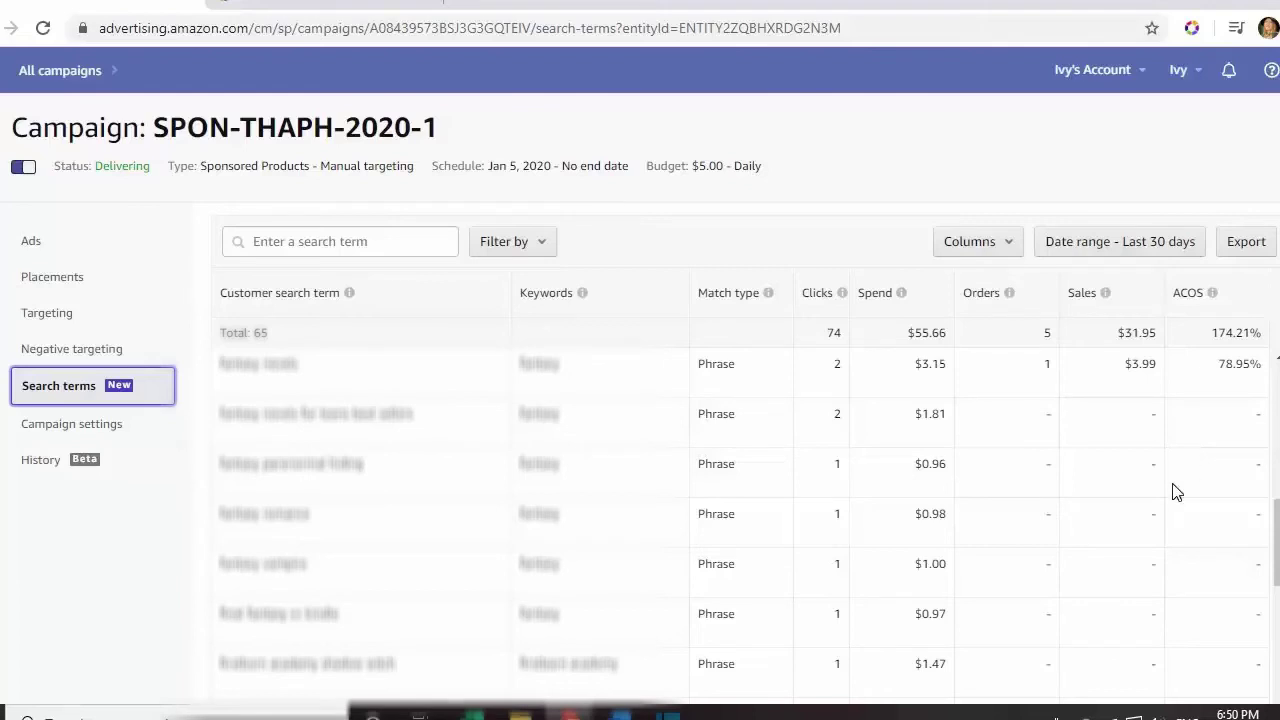
{"action": "scroll", "coordinate": [976, 514], "scroll_direction": "down", "scroll_amount": 5}
{"action": "scroll", "coordinate": [974, 514], "scroll_direction": "down", "scroll_amount": 10}
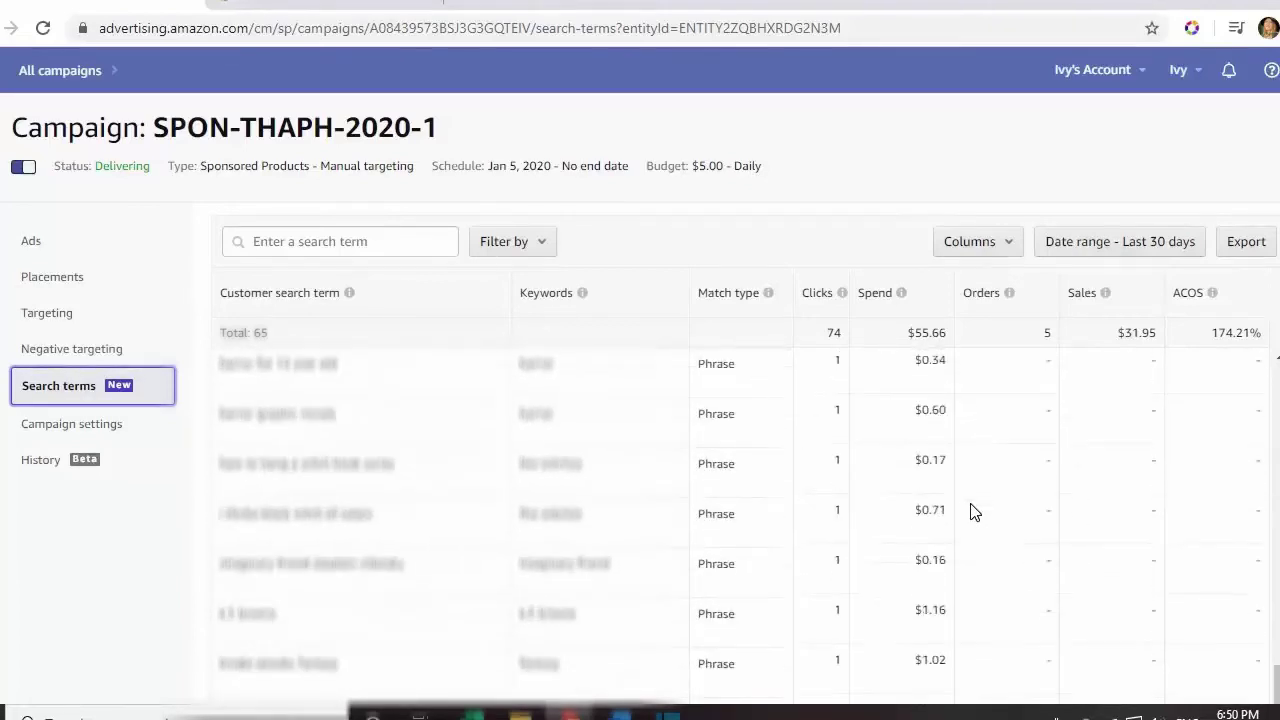
{"action": "scroll", "coordinate": [955, 528], "scroll_direction": "up", "scroll_amount": 6}
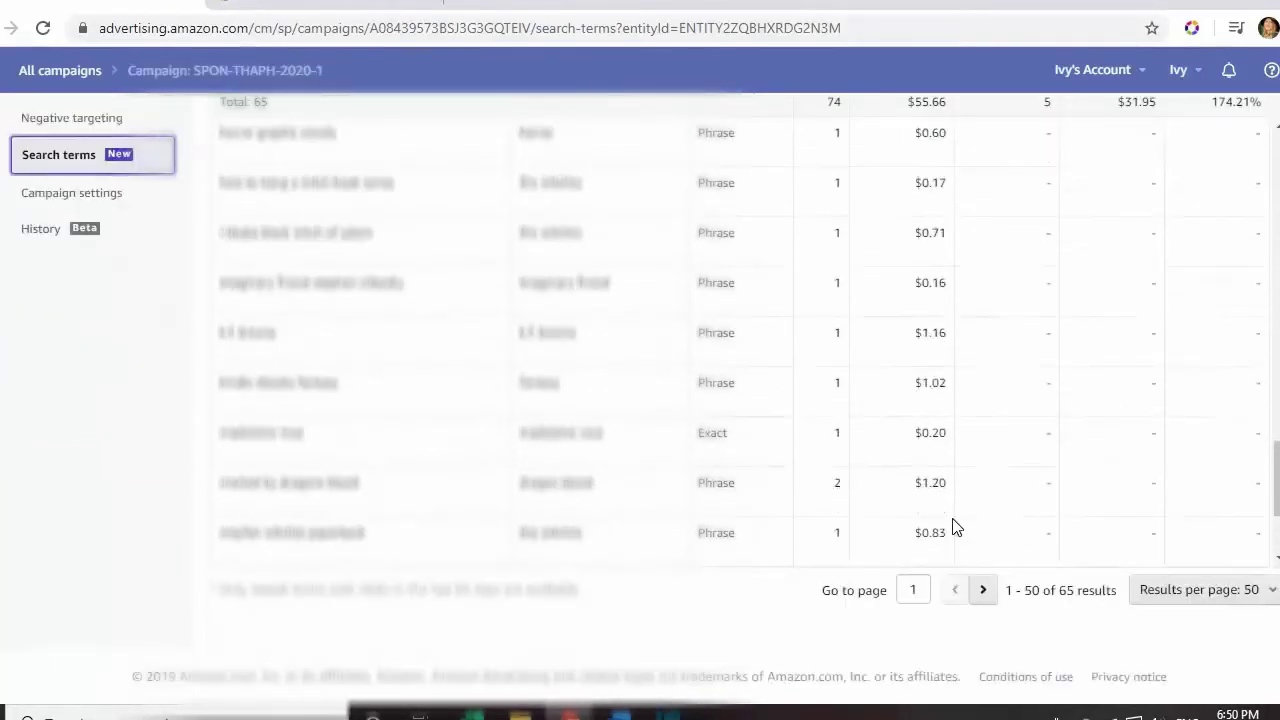
Examine the search terms of SPON-THAPH-2020-1, comparing match types, clicks, spend, orders and ACOS across the whole list
{"action": "scroll", "coordinate": [63, 432], "scroll_direction": "up", "scroll_amount": 3}
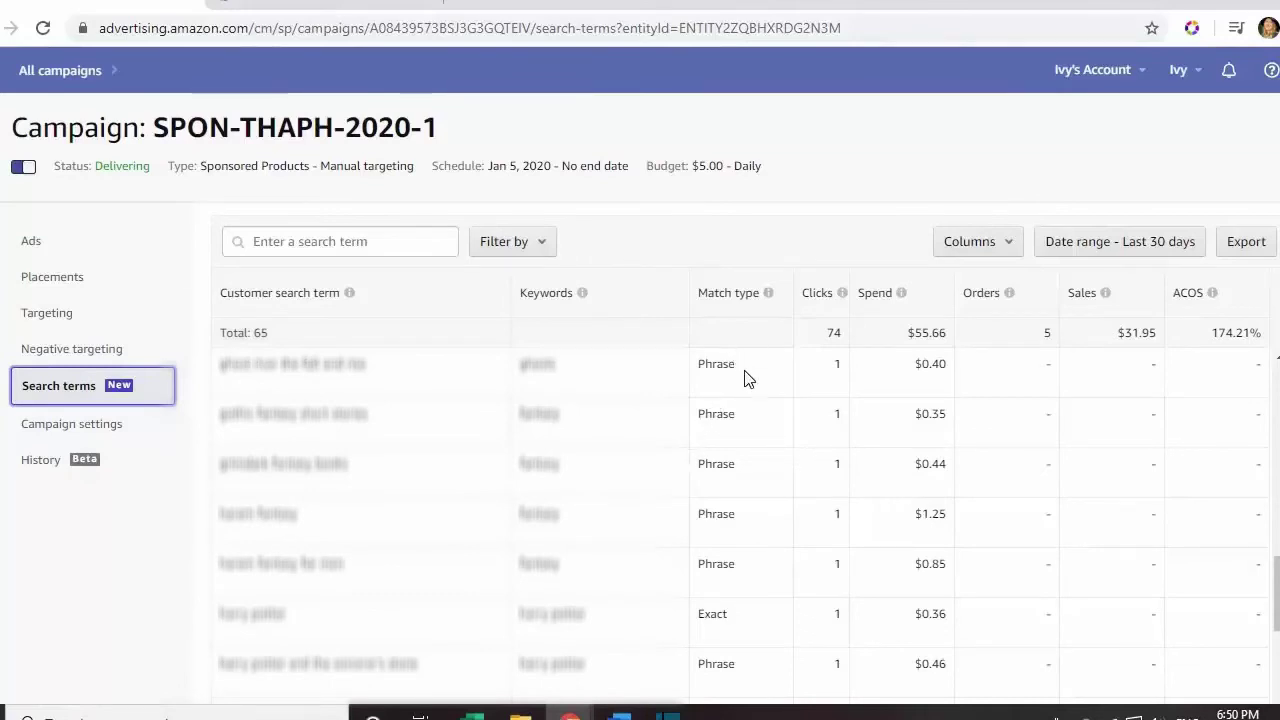
{"action": "scroll", "coordinate": [746, 374], "scroll_direction": "down", "scroll_amount": 5}
{"action": "scroll", "coordinate": [752, 455], "scroll_direction": "down", "scroll_amount": 8}
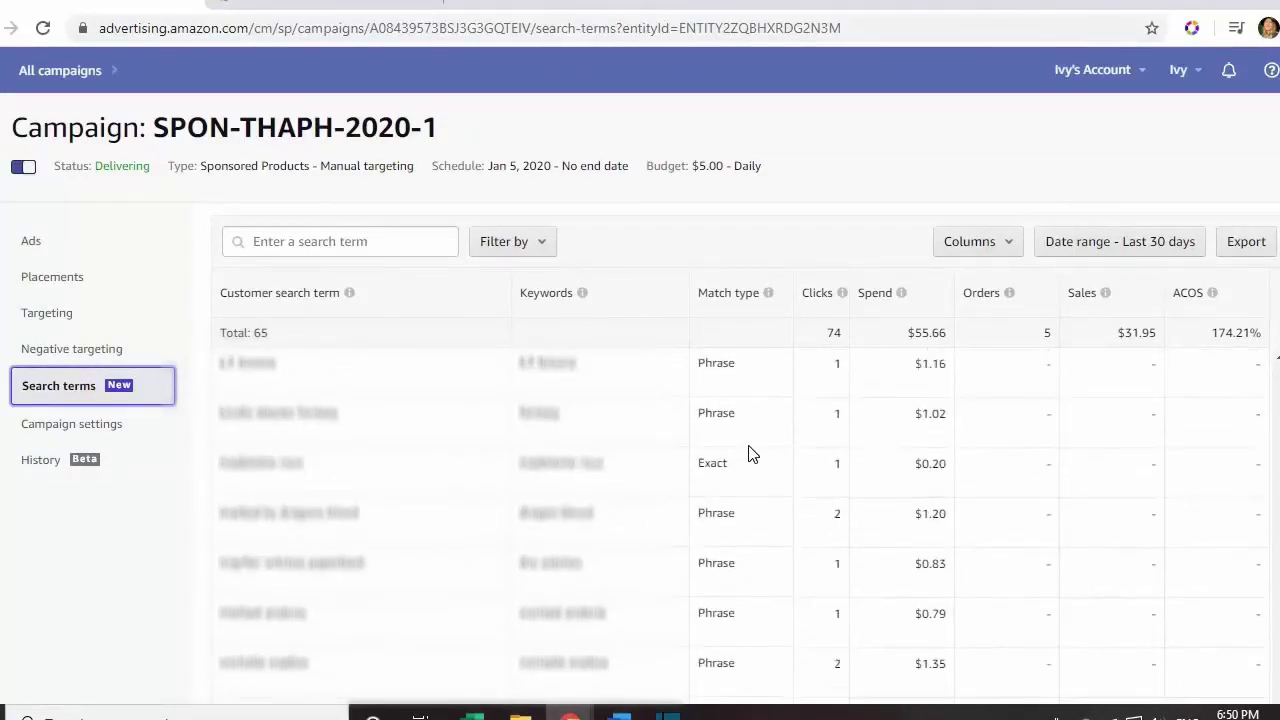
{"action": "scroll", "coordinate": [752, 458], "scroll_direction": "up", "scroll_amount": 10}
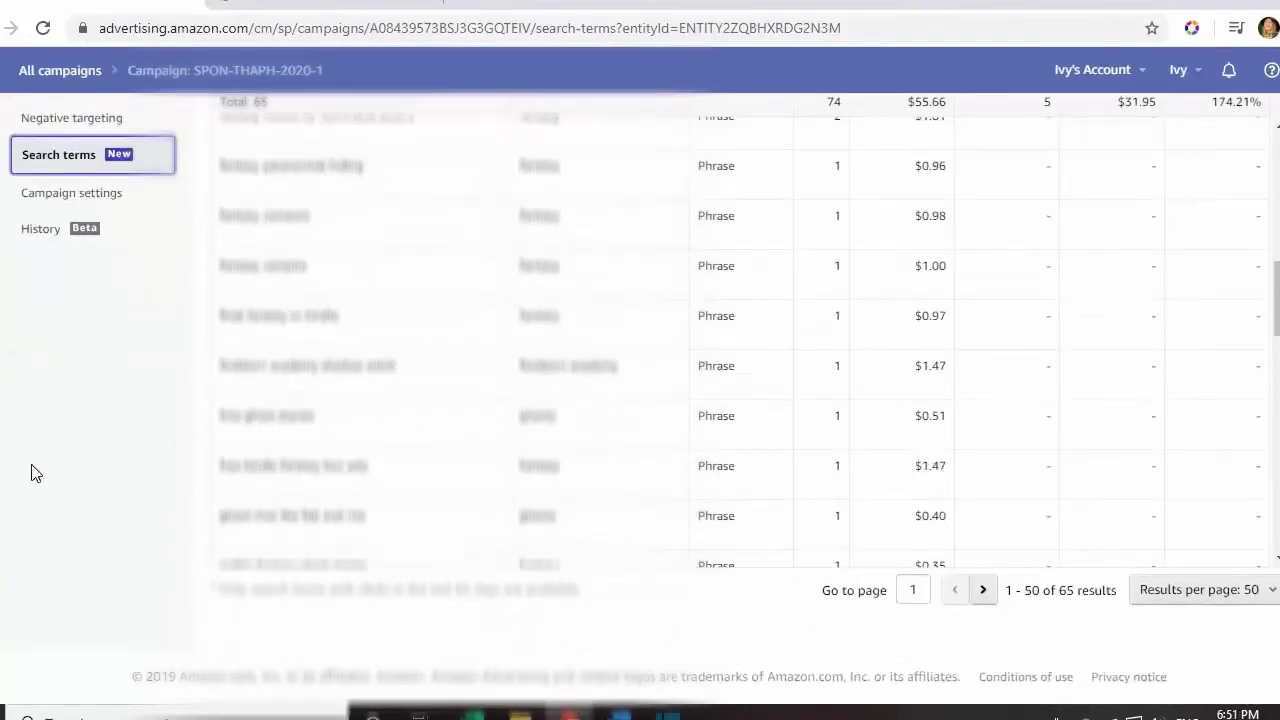
{"action": "scroll", "coordinate": [69, 449], "scroll_direction": "up", "scroll_amount": 3}
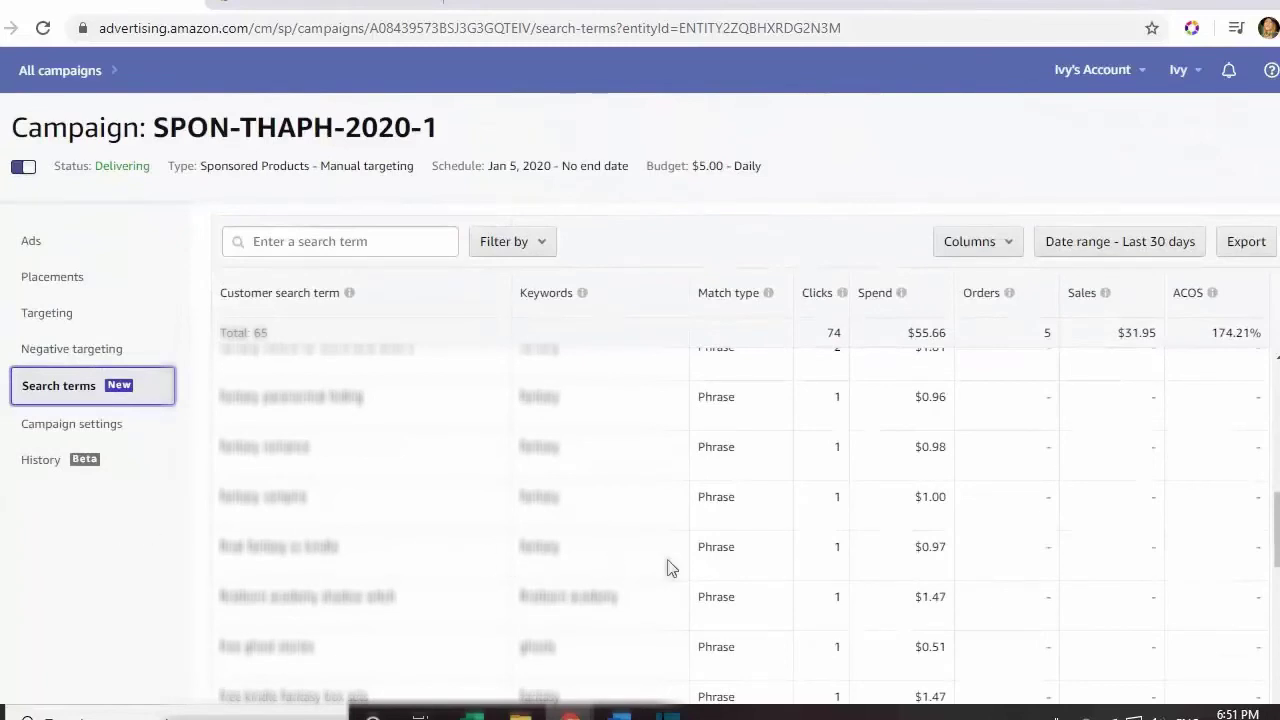
{"action": "scroll", "coordinate": [678, 567], "scroll_direction": "up", "scroll_amount": 1}
{"action": "scroll", "coordinate": [678, 567], "scroll_direction": "up", "scroll_amount": 3}
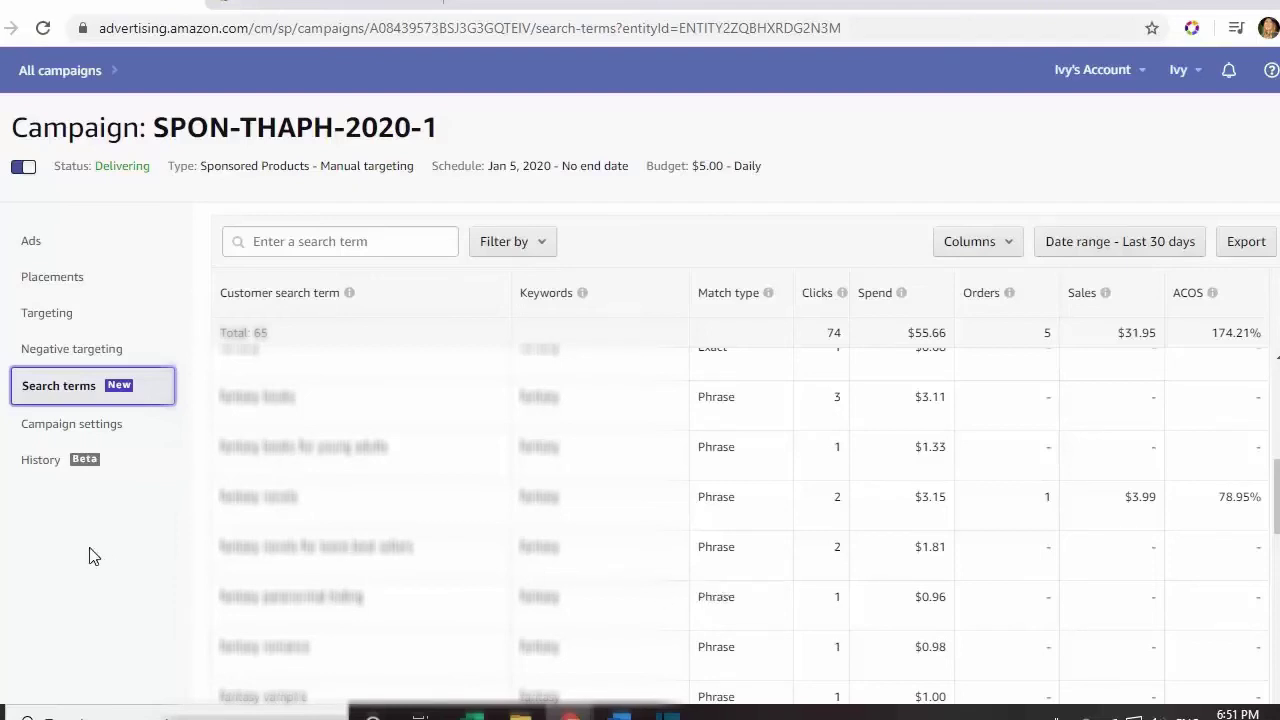
{"action": "scroll", "coordinate": [453, 593], "scroll_direction": "up", "scroll_amount": 5}
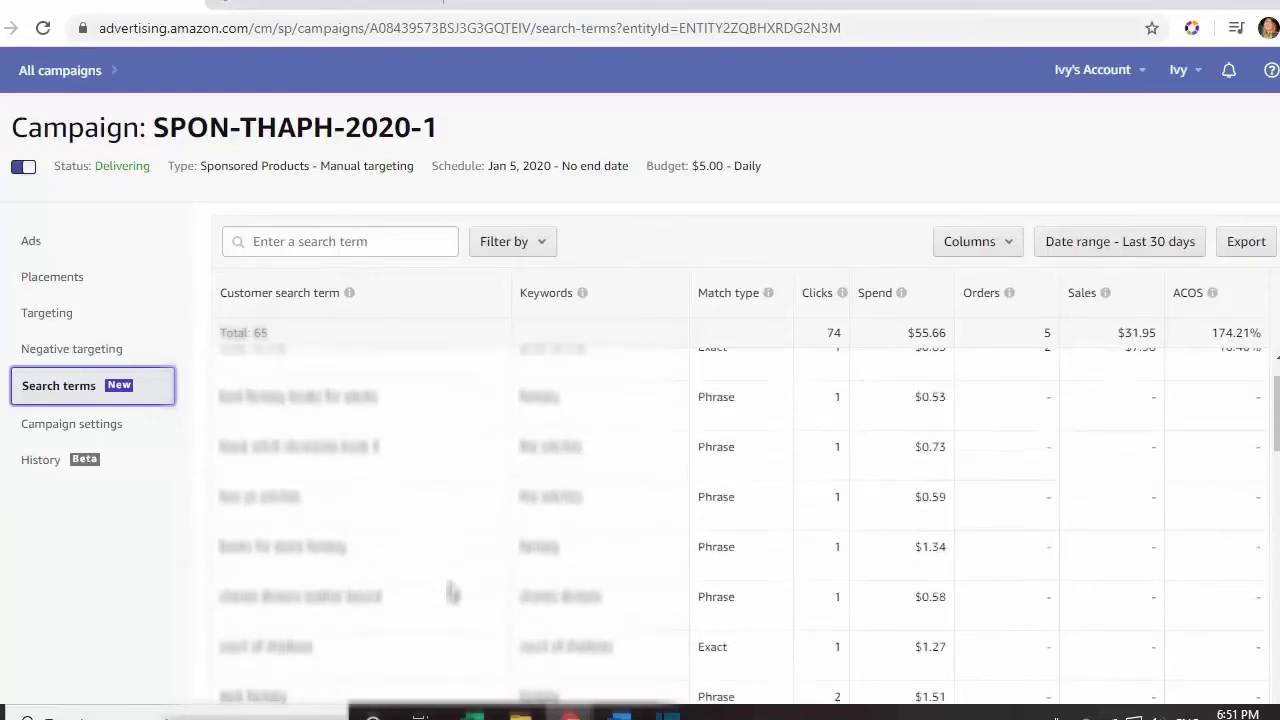
{"action": "scroll", "coordinate": [455, 591], "scroll_direction": "up", "scroll_amount": 1}
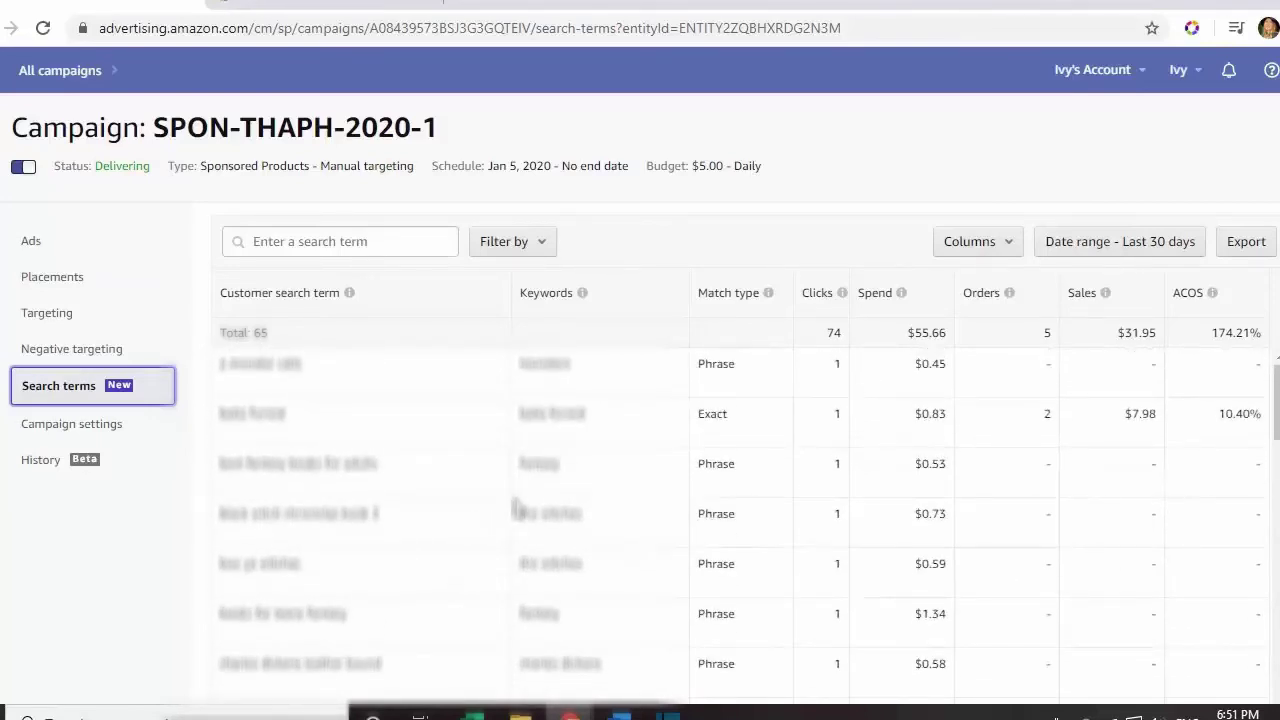
{"action": "scroll", "coordinate": [700, 500], "scroll_direction": "down", "scroll_amount": 5}
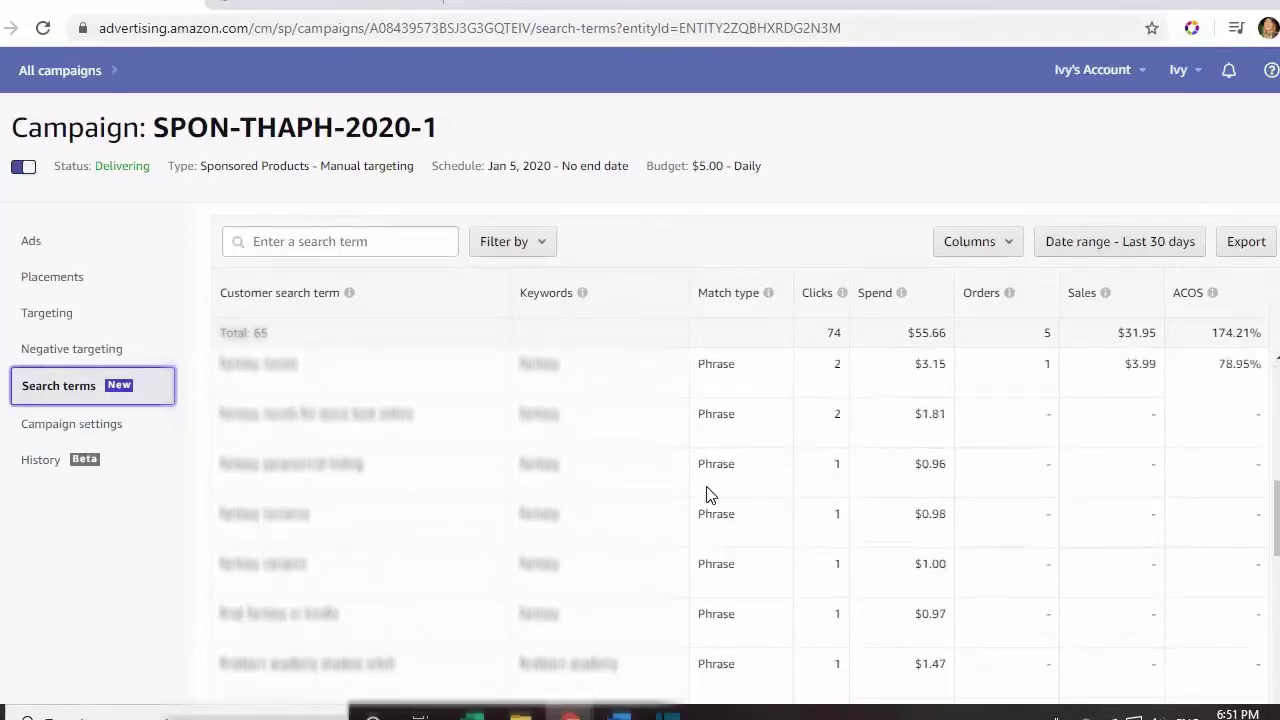
{"action": "scroll", "coordinate": [700, 523], "scroll_direction": "down", "scroll_amount": 5}
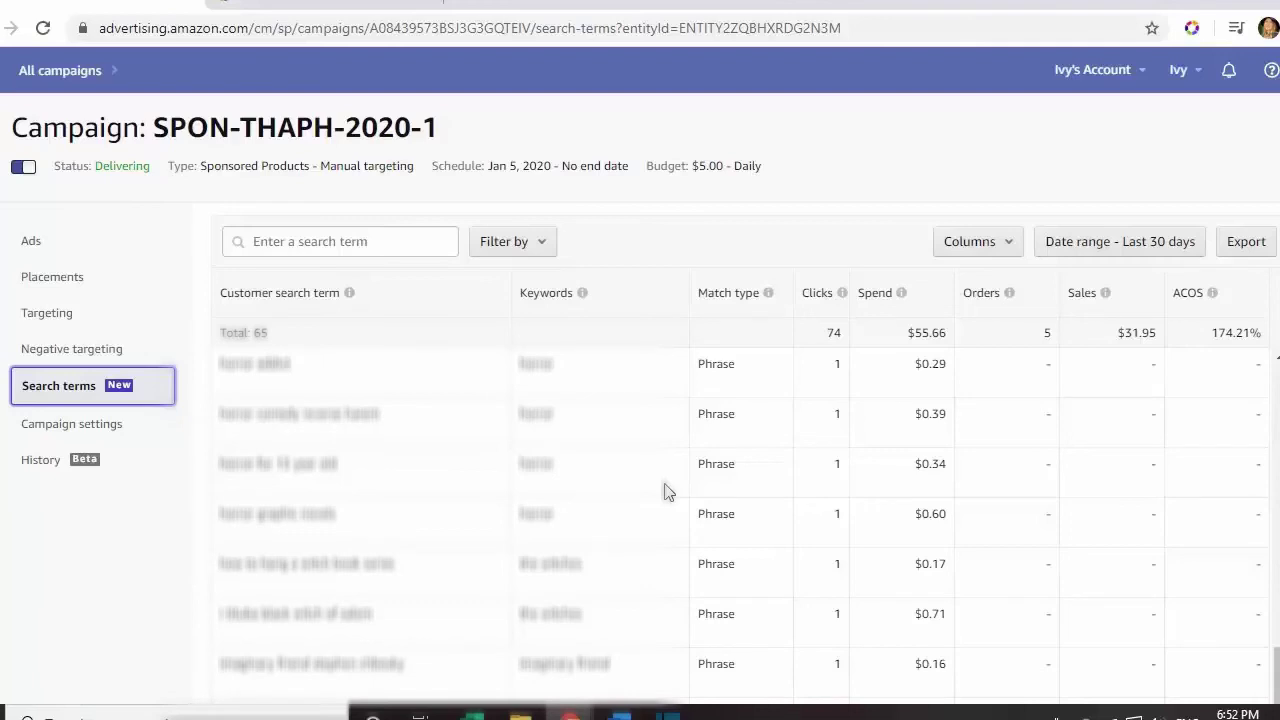
View the negative keywords of SPON-THAPH-2020-1, and check the spend, orders and sales in its ads overview
{"action": "left_click", "coordinate": [100, 350]}
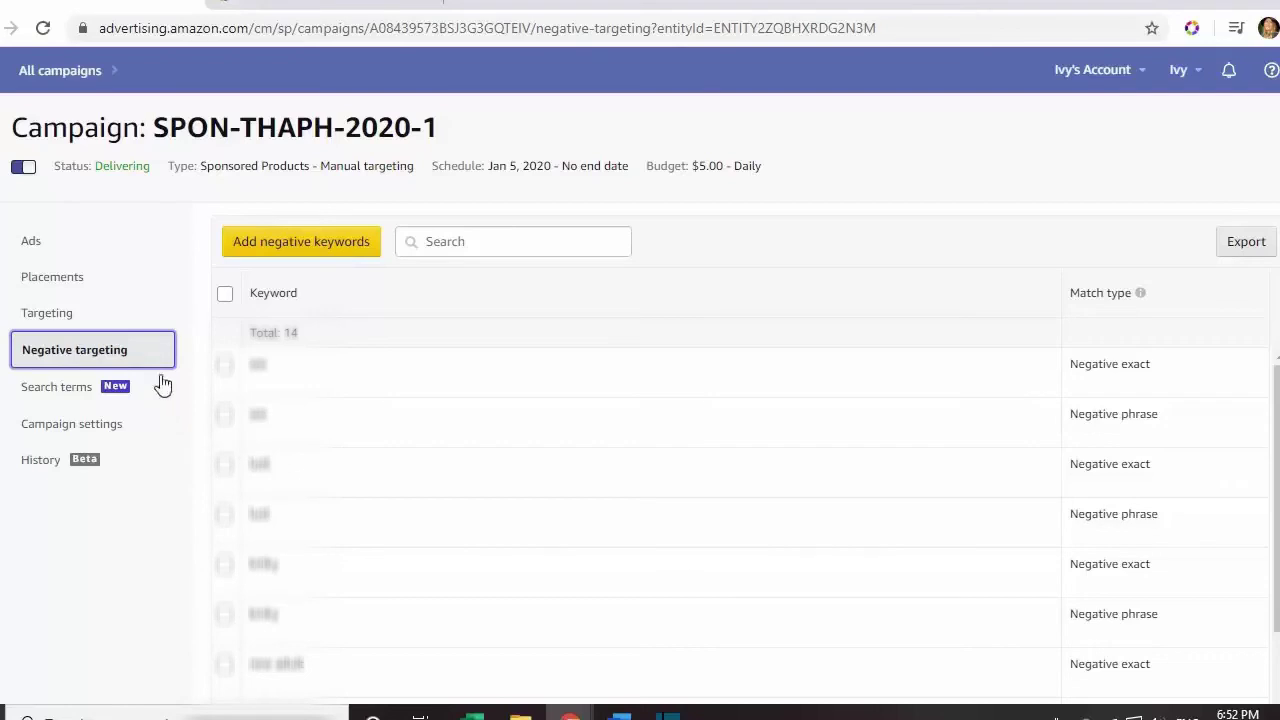
{"action": "left_click", "coordinate": [28, 250]}
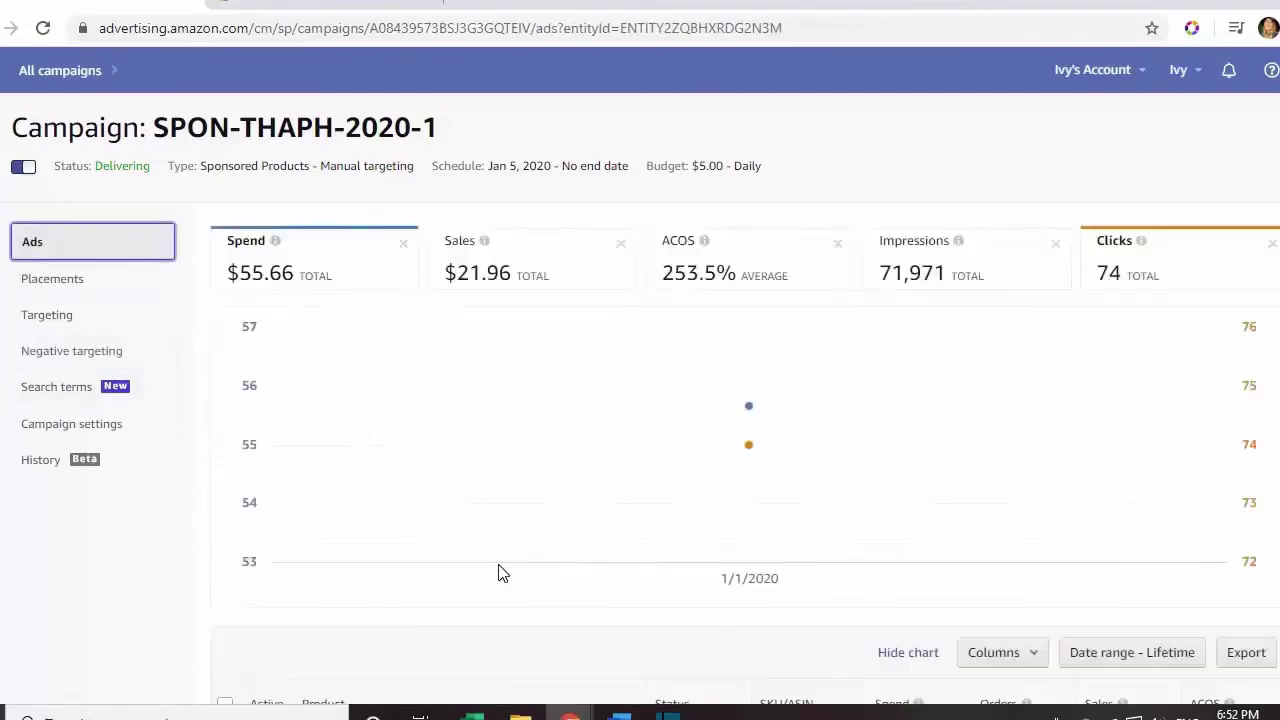
{"action": "scroll", "coordinate": [669, 535], "scroll_direction": "down", "scroll_amount": 2}
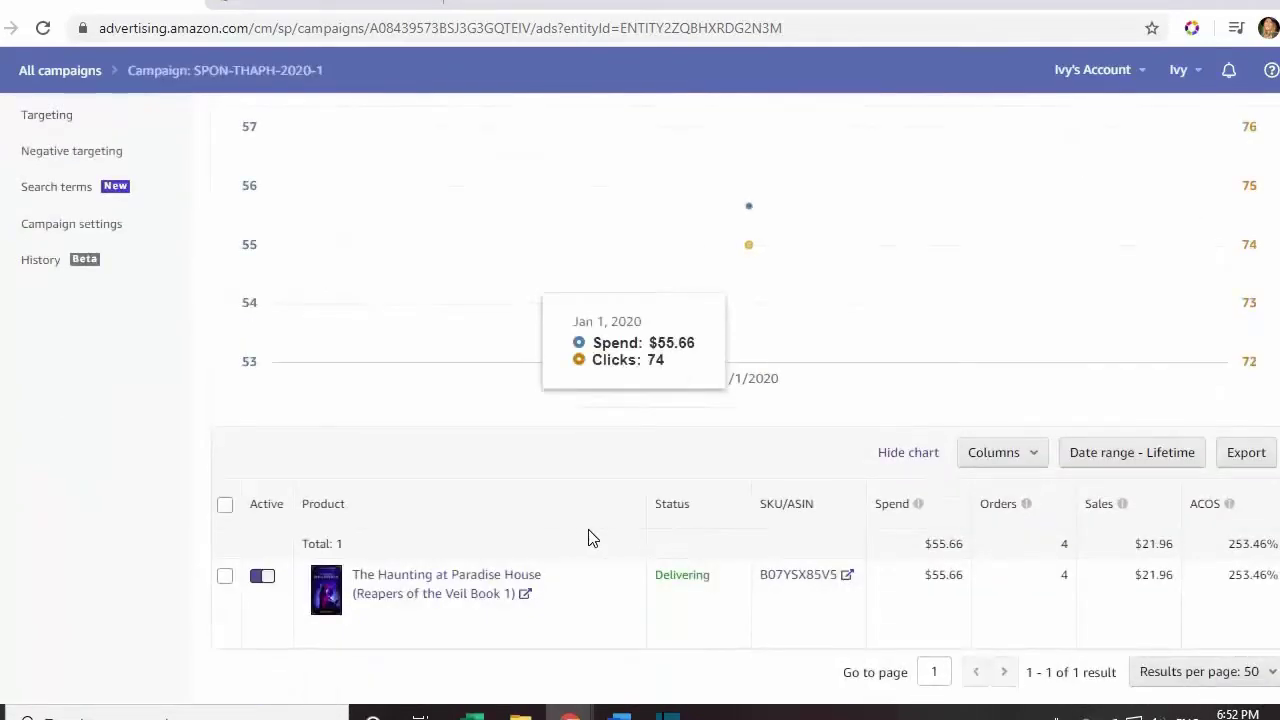
{"action": "scroll", "coordinate": [587, 541], "scroll_direction": "up", "scroll_amount": 2}
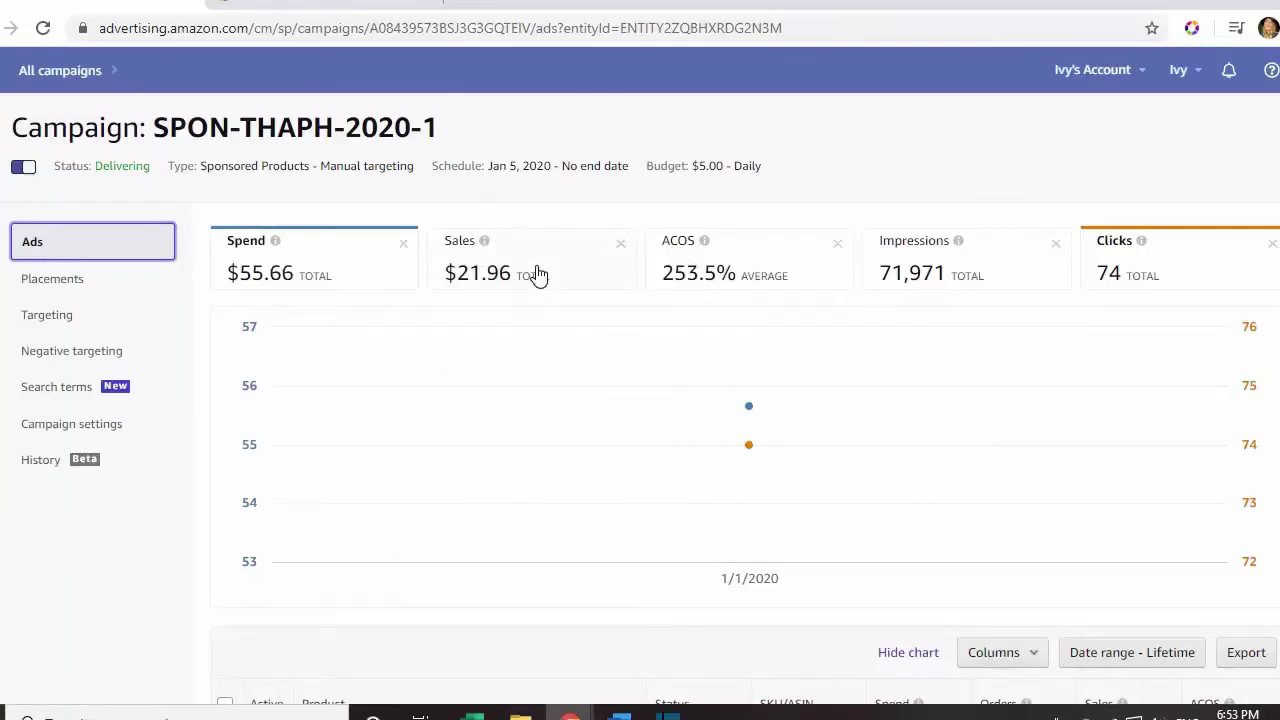
Return to all campaigns, compare the impressions, spend and orders of each one, and open the DRP 1 campaign
{"action": "left_click", "coordinate": [52, 78]}
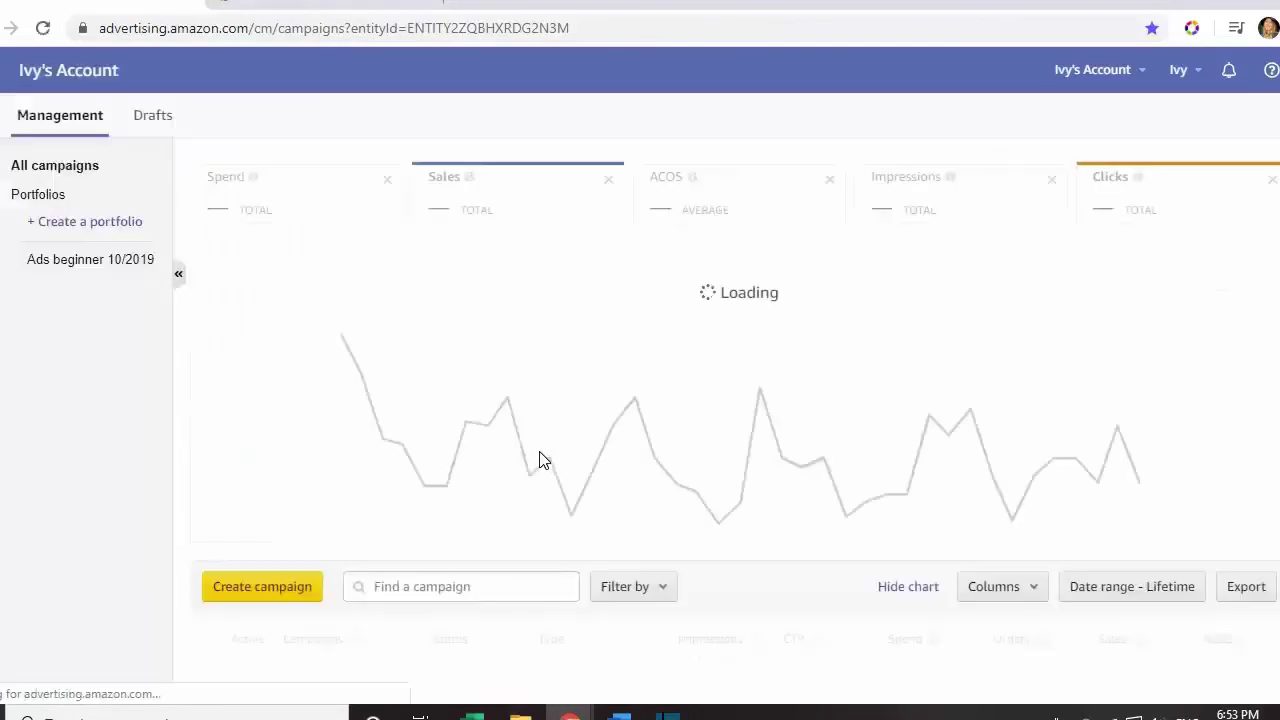
{"action": "scroll", "coordinate": [983, 522], "scroll_direction": "down", "scroll_amount": 3}
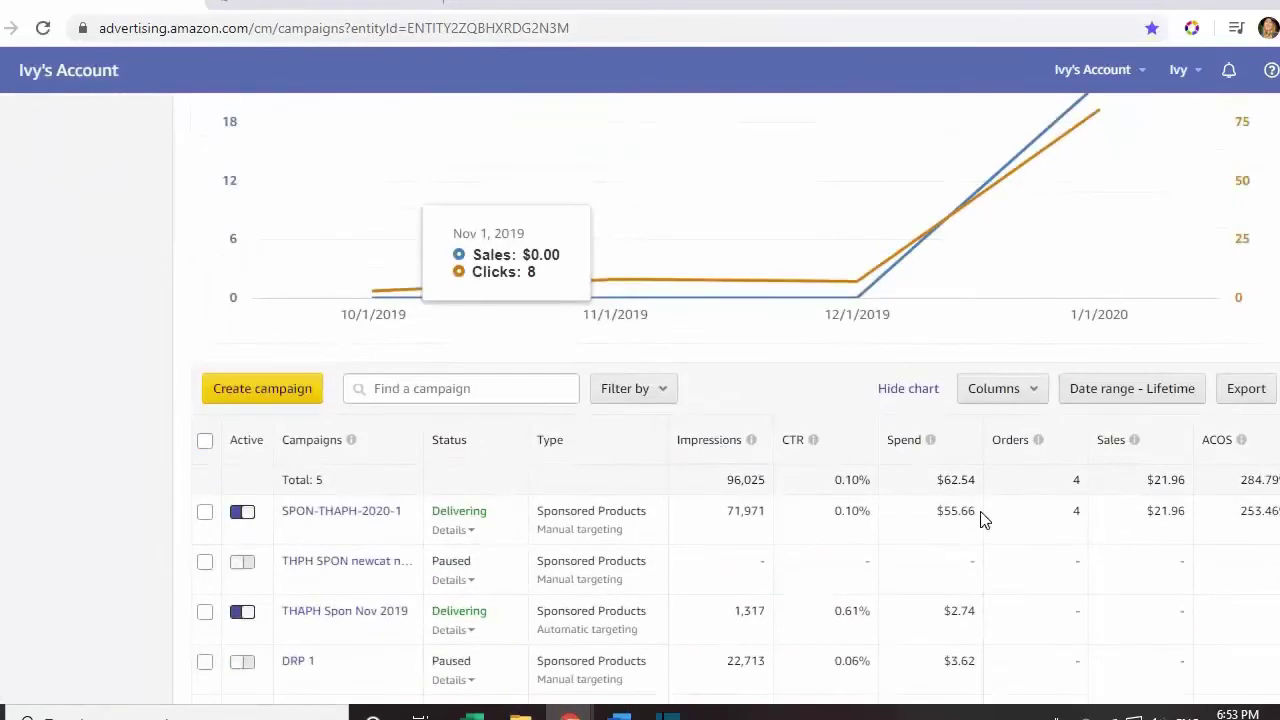
{"action": "scroll", "coordinate": [984, 527], "scroll_direction": "down", "scroll_amount": 2}
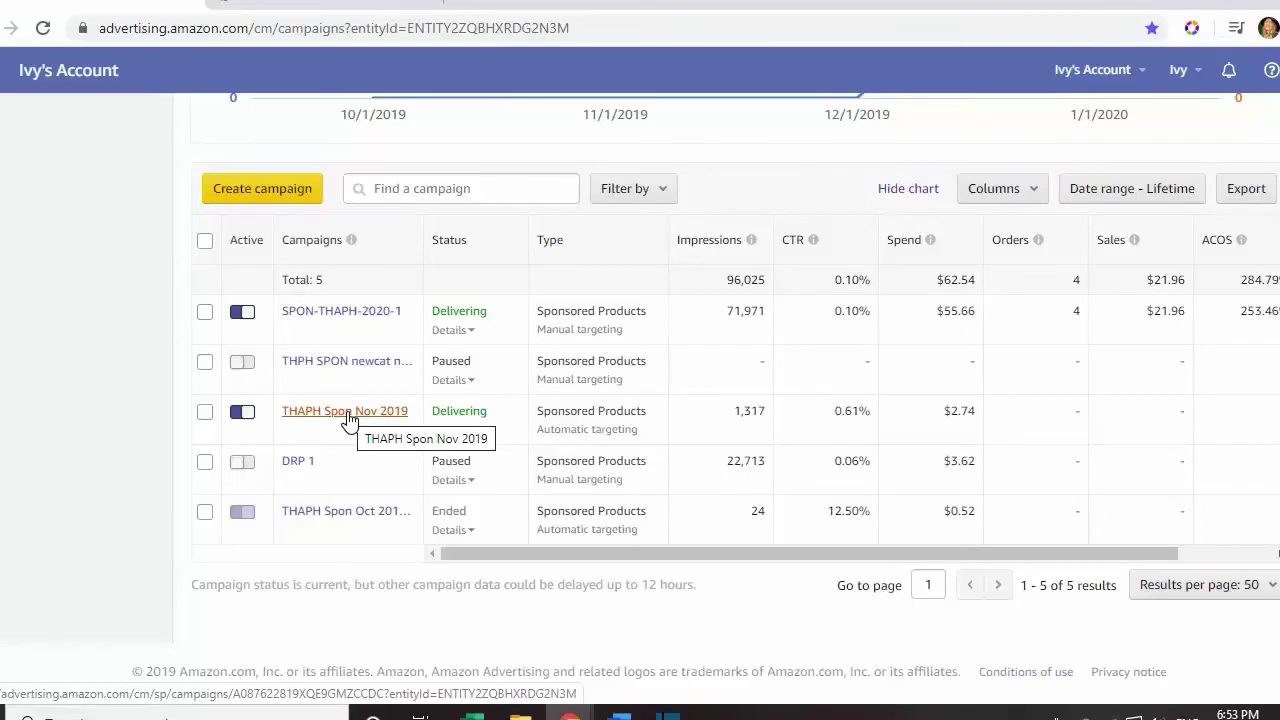
{"action": "left_click", "coordinate": [303, 466]}
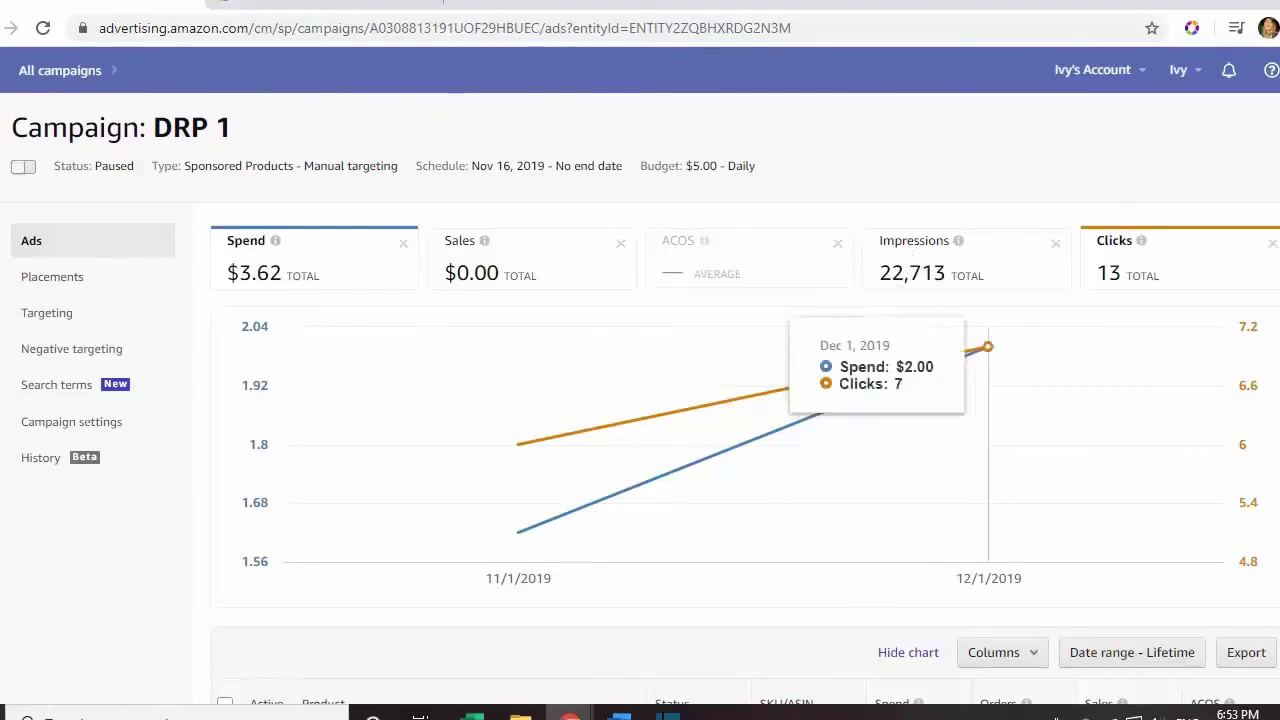
Compare last month's earnings in Book Report with DRP 1's December spend and clicks in Amazon Advertising, and view the Sales metric's explanation
{"action": "left_click", "coordinate": [340, 5]}
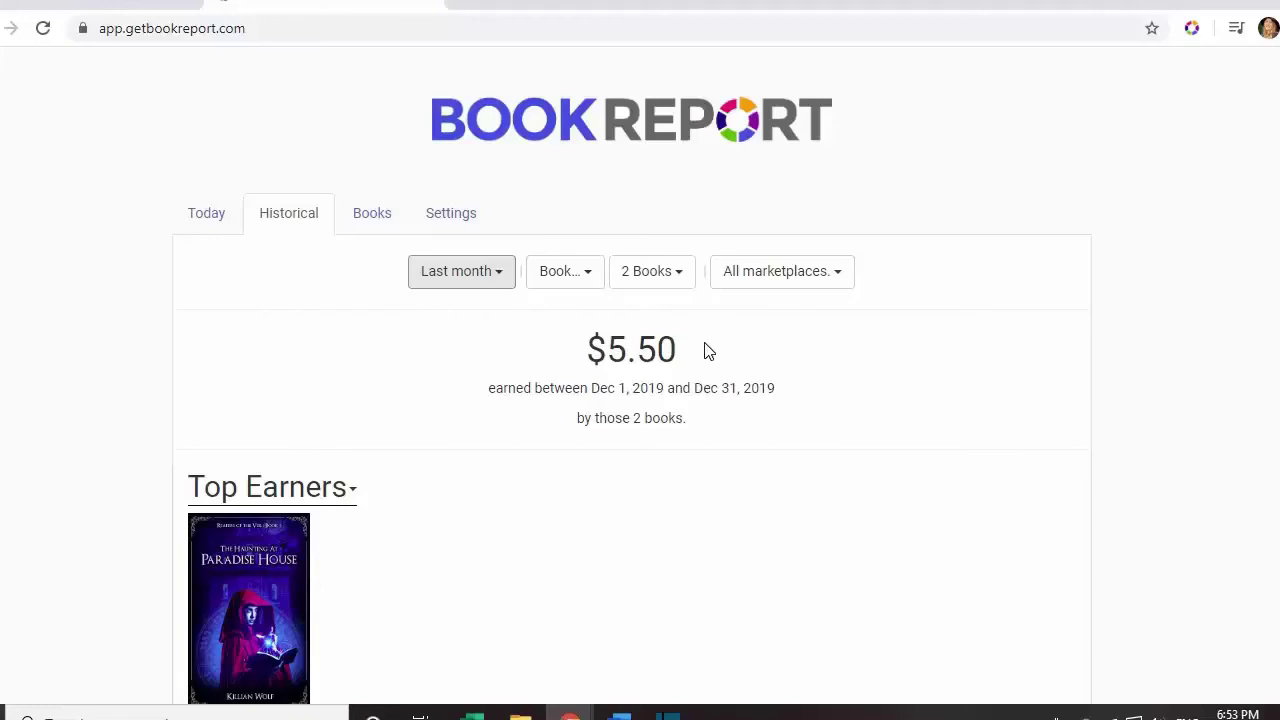
{"action": "left_click", "coordinate": [110, 4]}
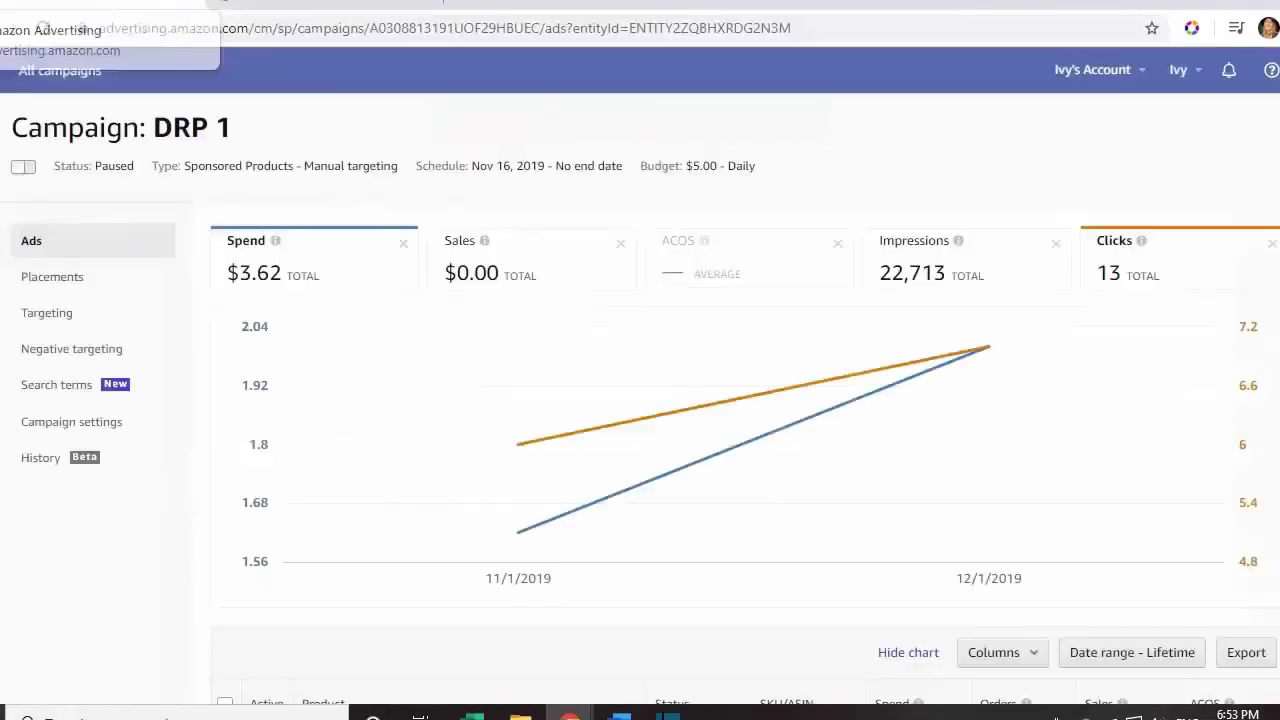
{"action": "mouse_move", "coordinate": [969, 469]}
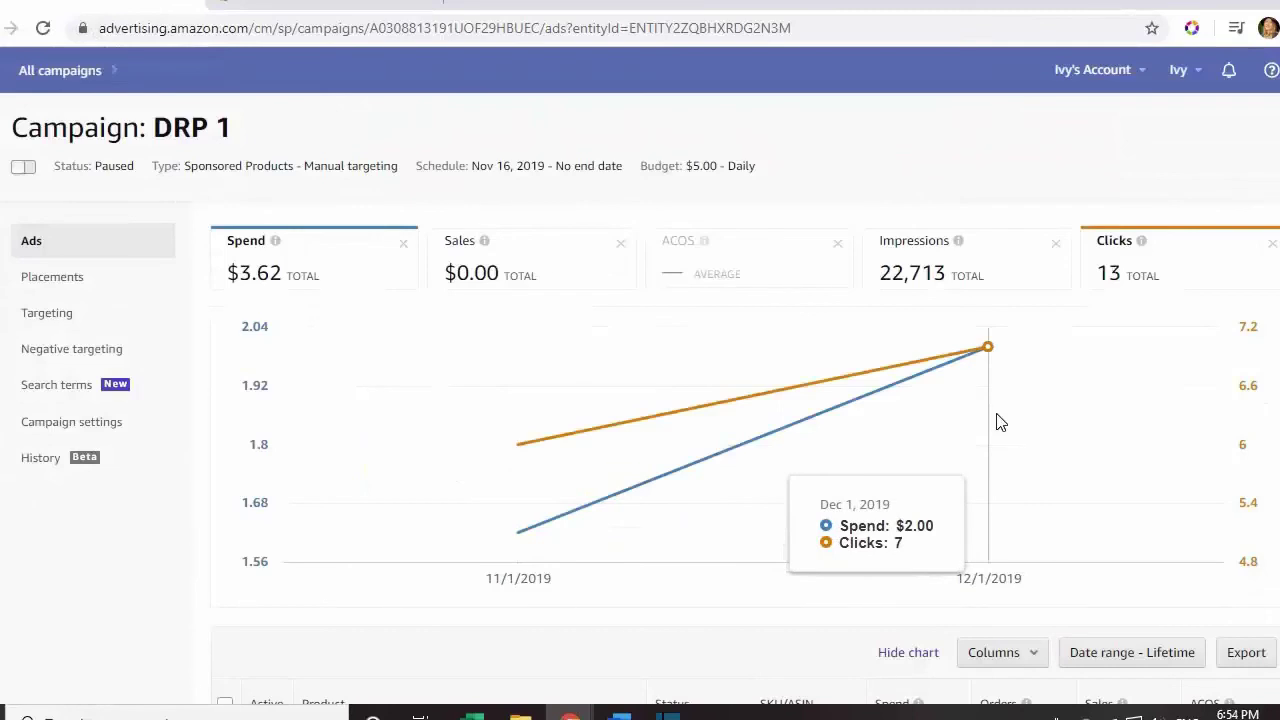
{"action": "scroll", "coordinate": [1066, 484], "scroll_direction": "down", "scroll_amount": 1}
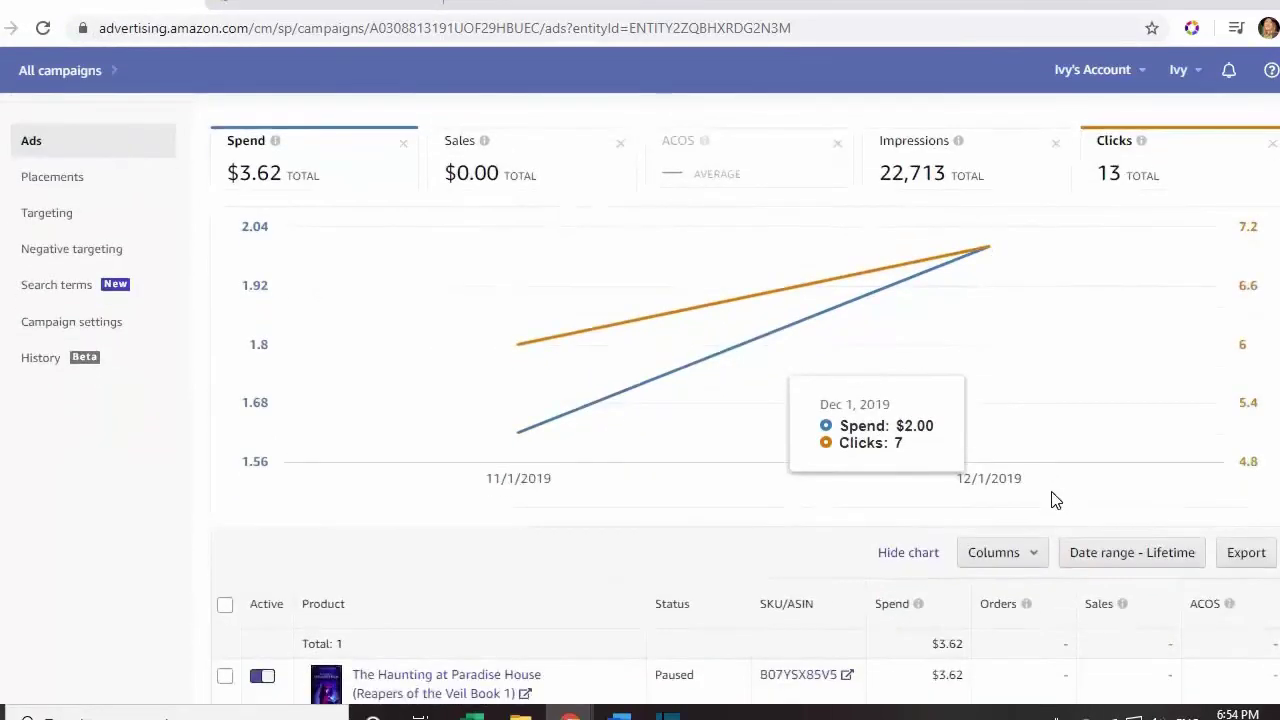
{"action": "scroll", "coordinate": [1030, 525], "scroll_direction": "down", "scroll_amount": 1}
{"action": "scroll", "coordinate": [953, 537], "scroll_direction": "up", "scroll_amount": 2}
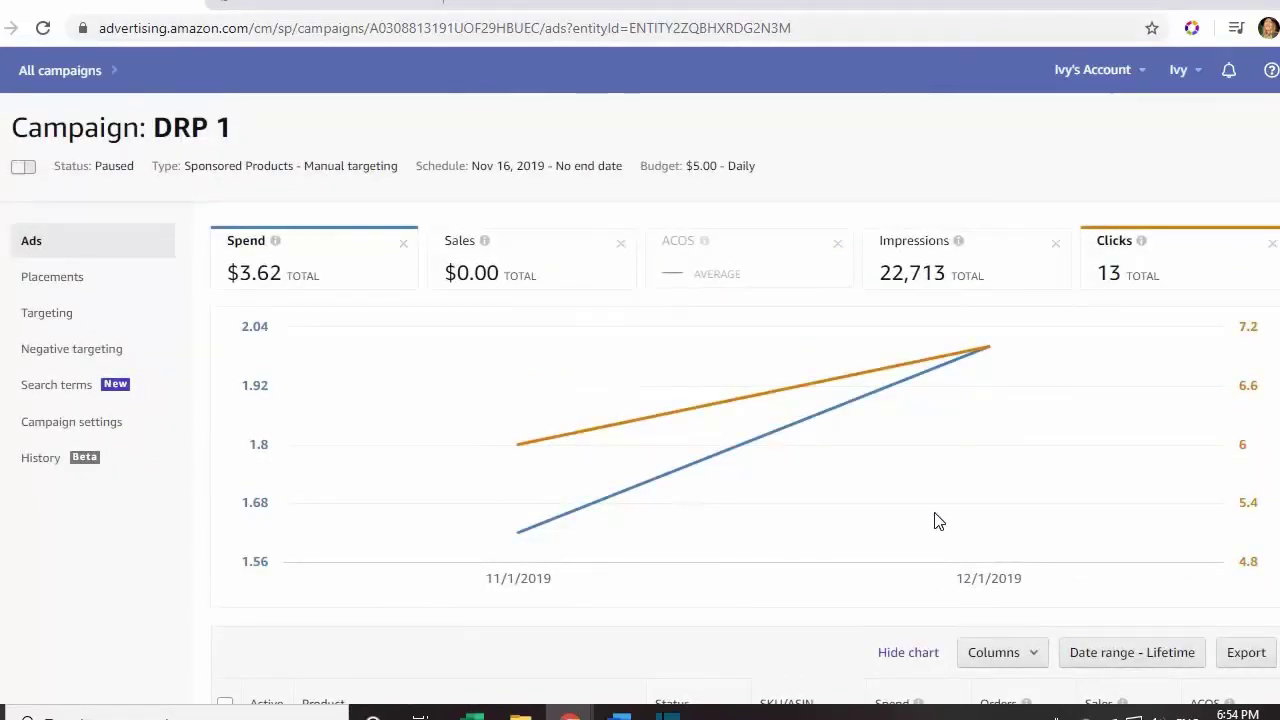
{"action": "left_click", "coordinate": [485, 246]}
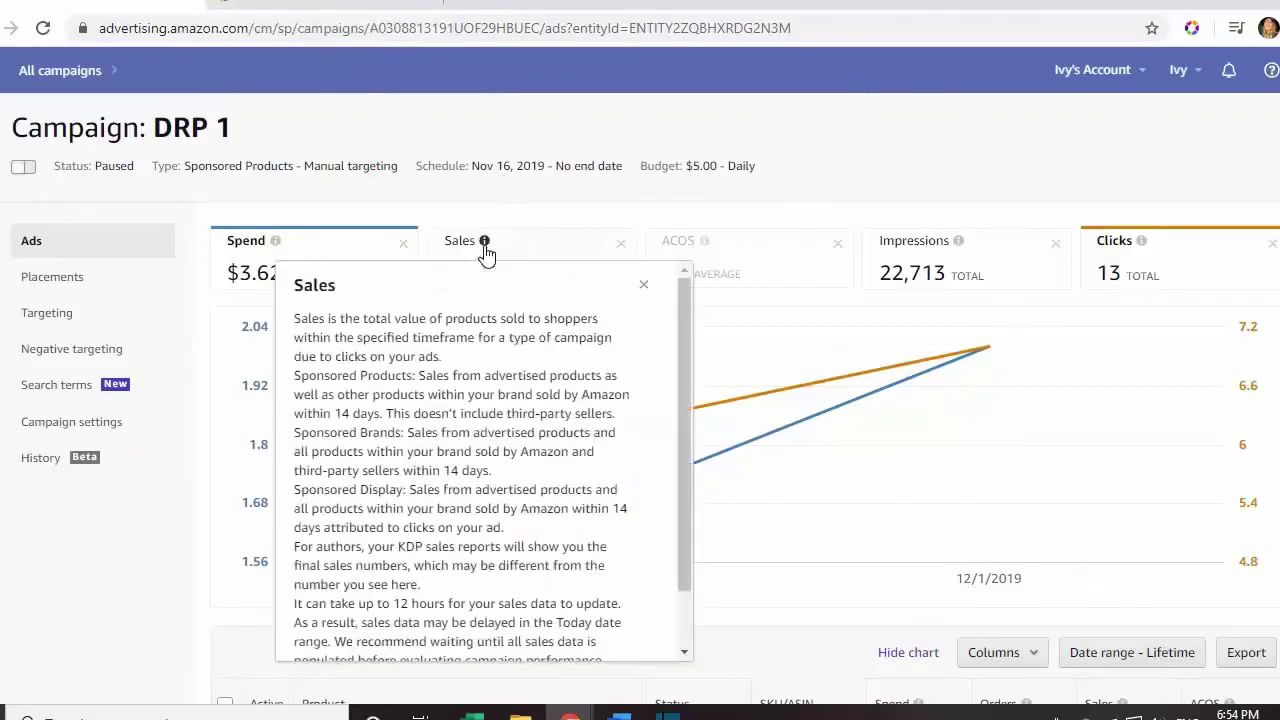
{"action": "left_click", "coordinate": [114, 205]}
Return to all campaigns and open SPON-THAPH-2020-1
{"action": "left_click", "coordinate": [83, 78]}
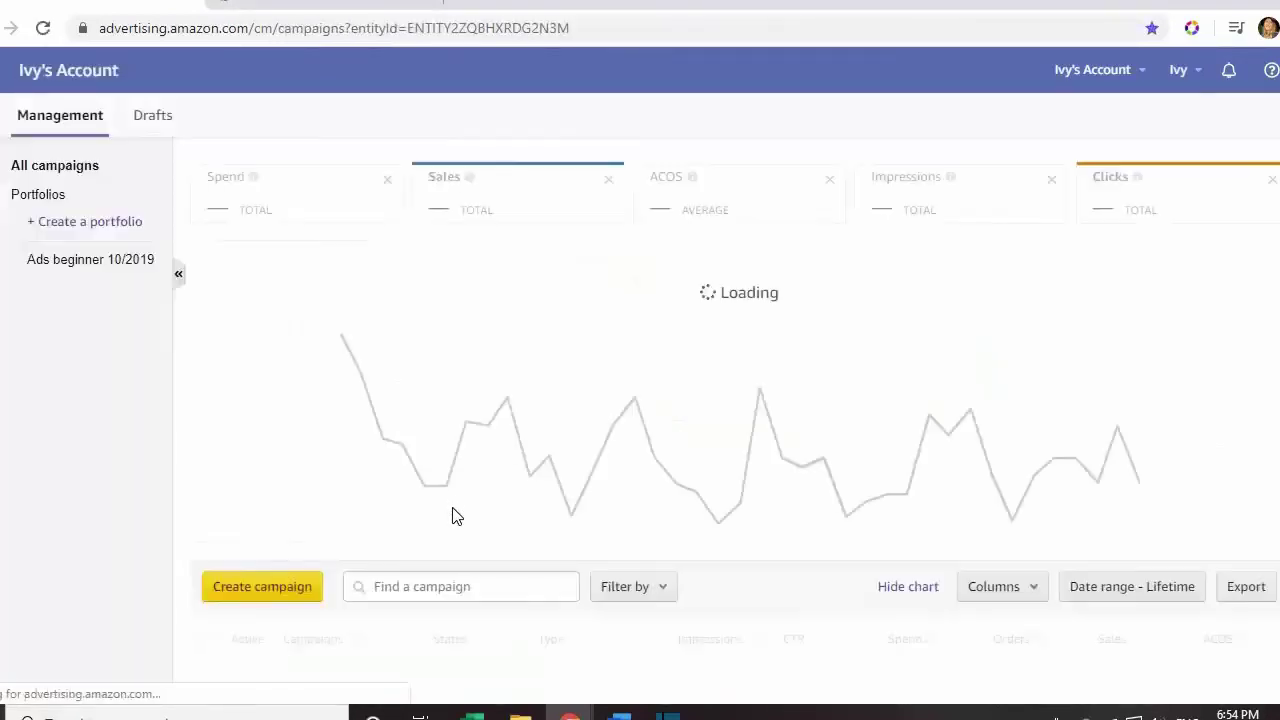
{"action": "scroll", "coordinate": [440, 560], "scroll_direction": "down", "scroll_amount": 1}
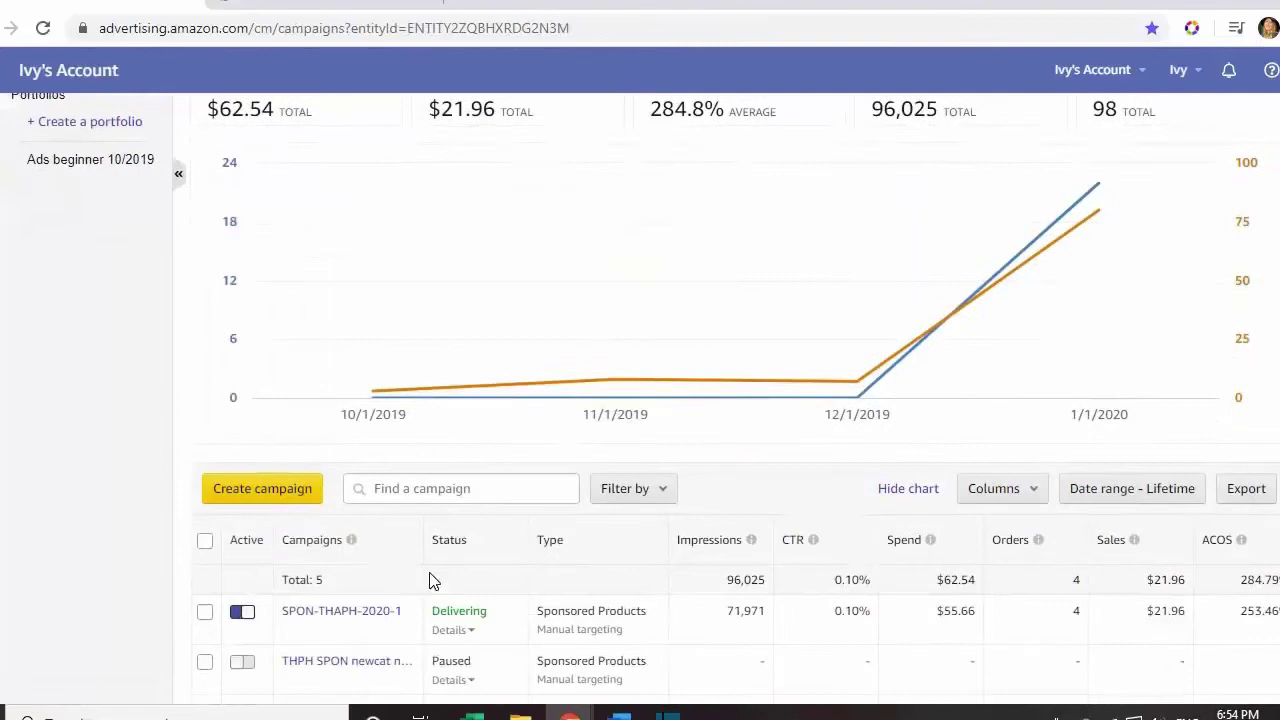
{"action": "left_click", "coordinate": [366, 616]}
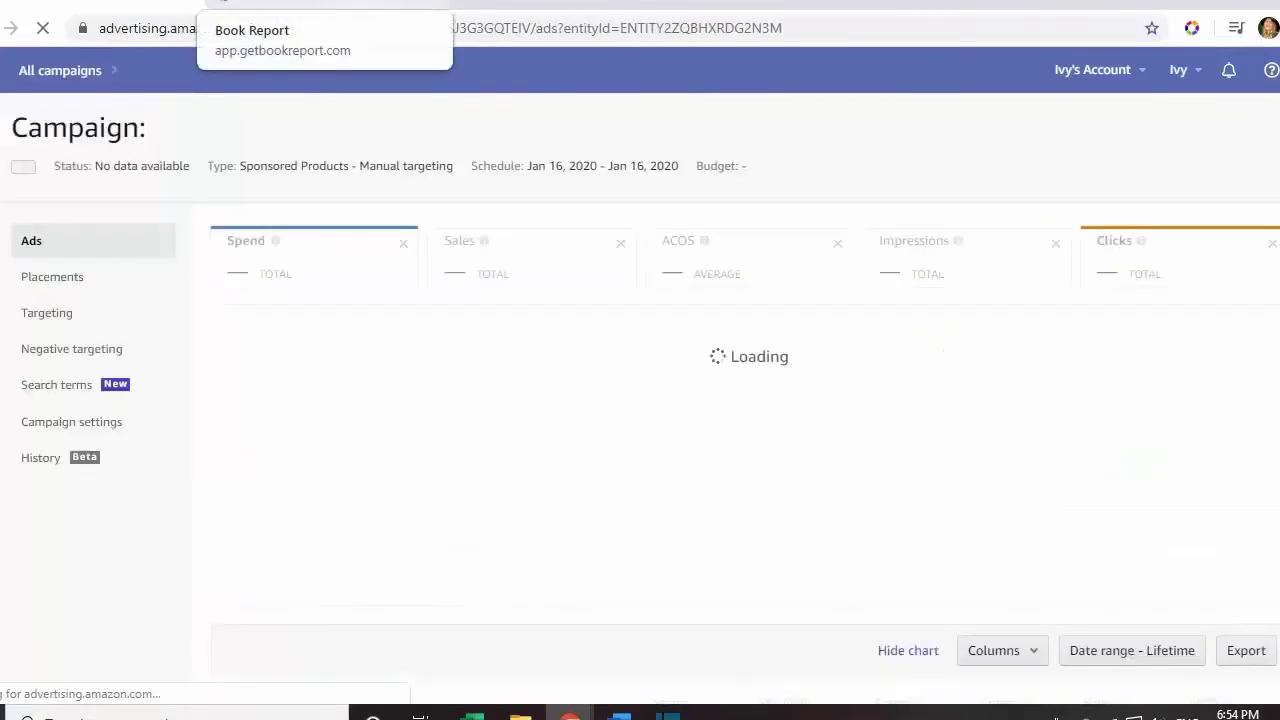
Switch to Book Report, set the historical period to This month, and review the earnings and sales by book
{"action": "left_click", "coordinate": [300, 4]}
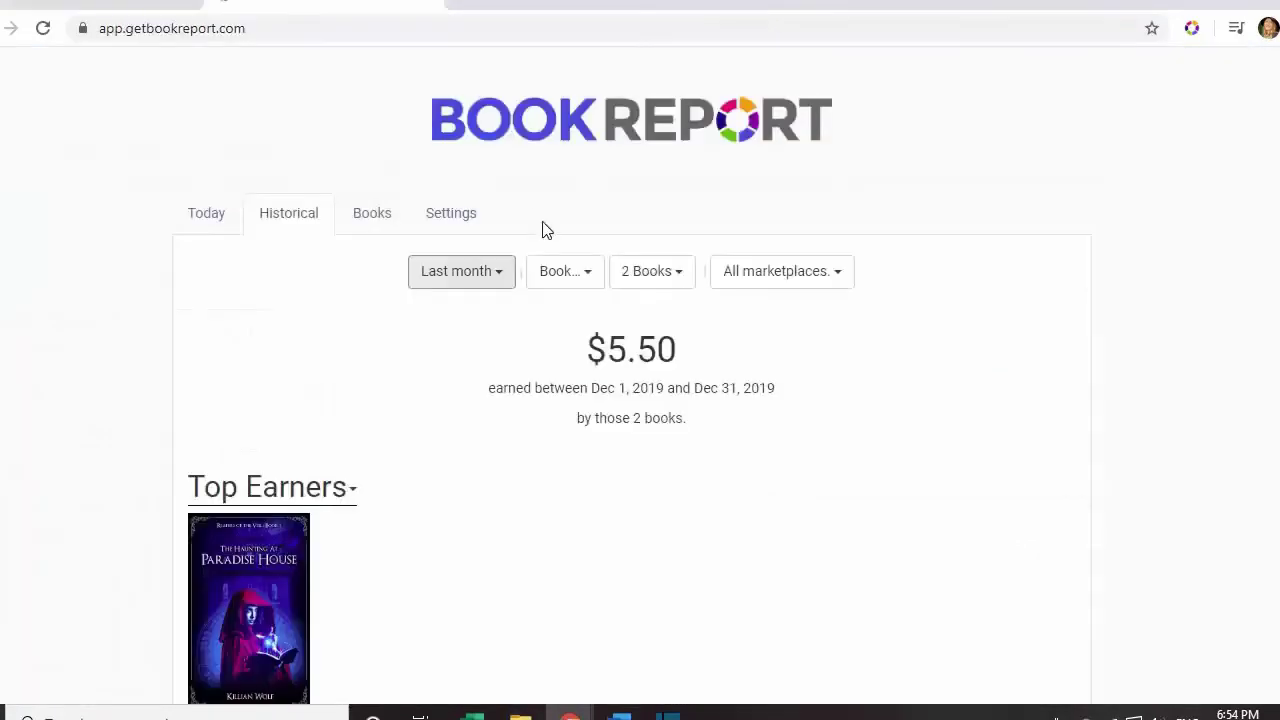
{"action": "left_click", "coordinate": [458, 281]}
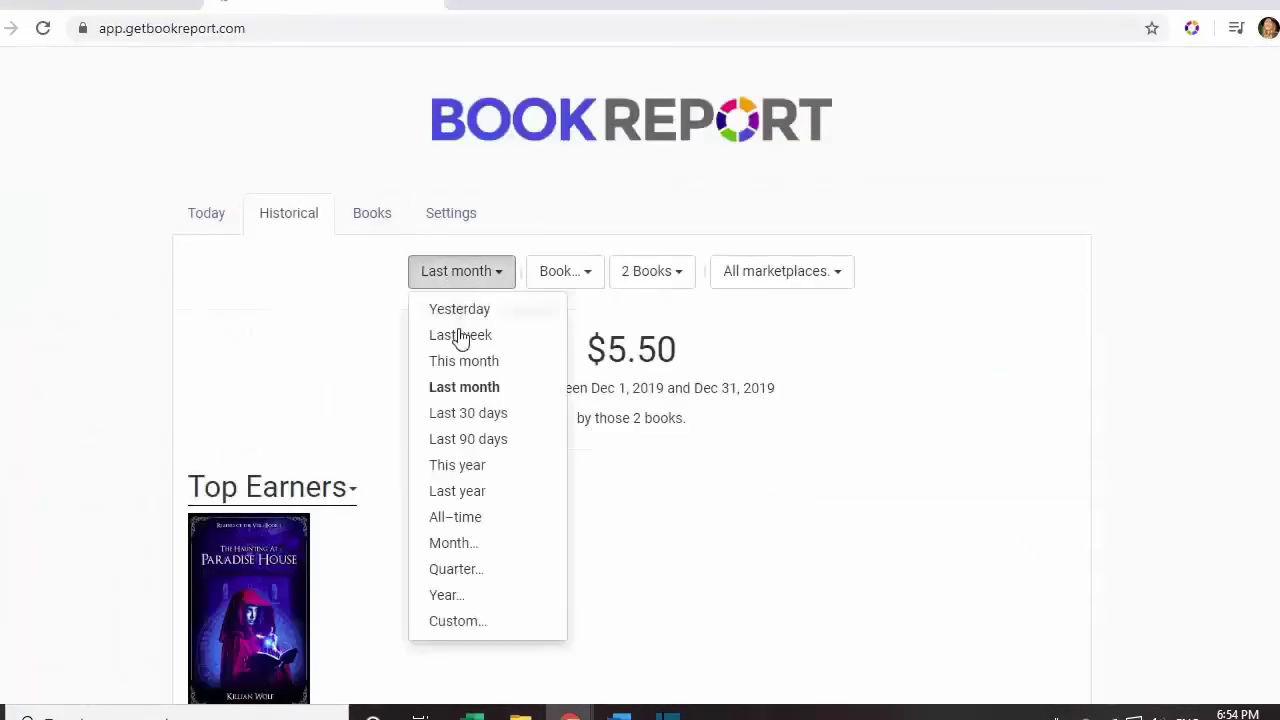
{"action": "left_click", "coordinate": [452, 362]}
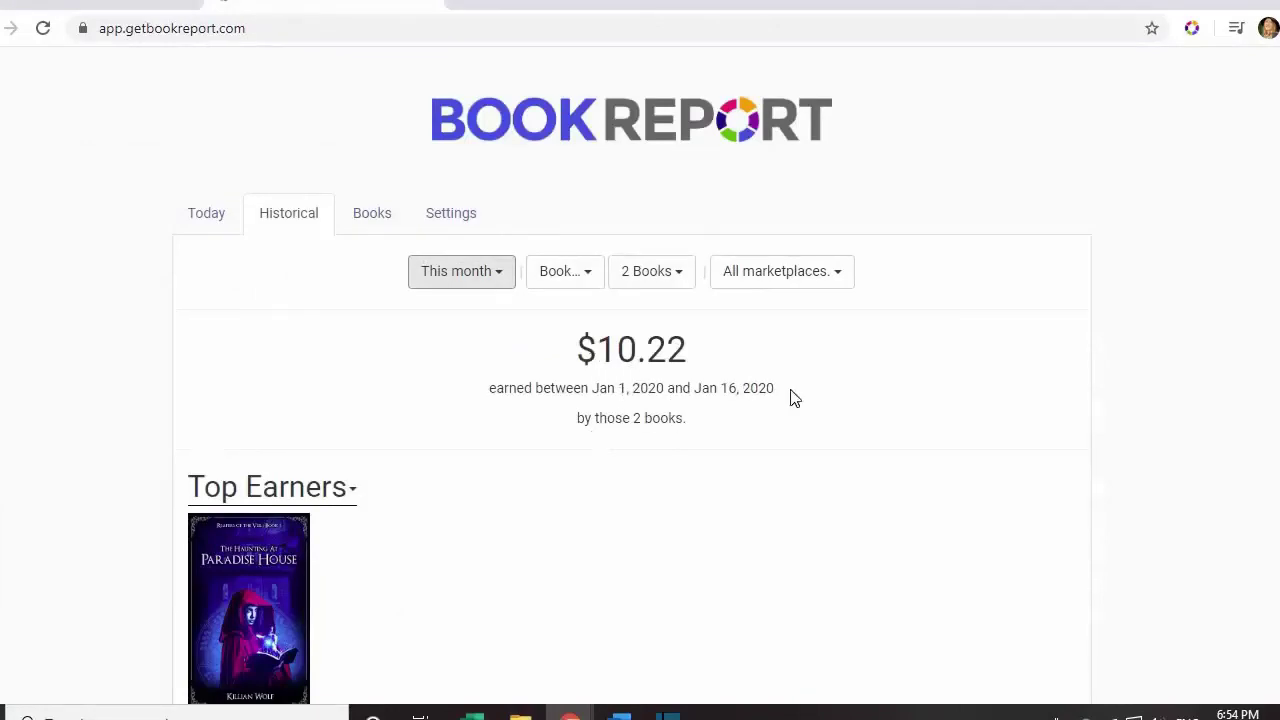
{"action": "scroll", "coordinate": [785, 405], "scroll_direction": "down", "scroll_amount": 12}
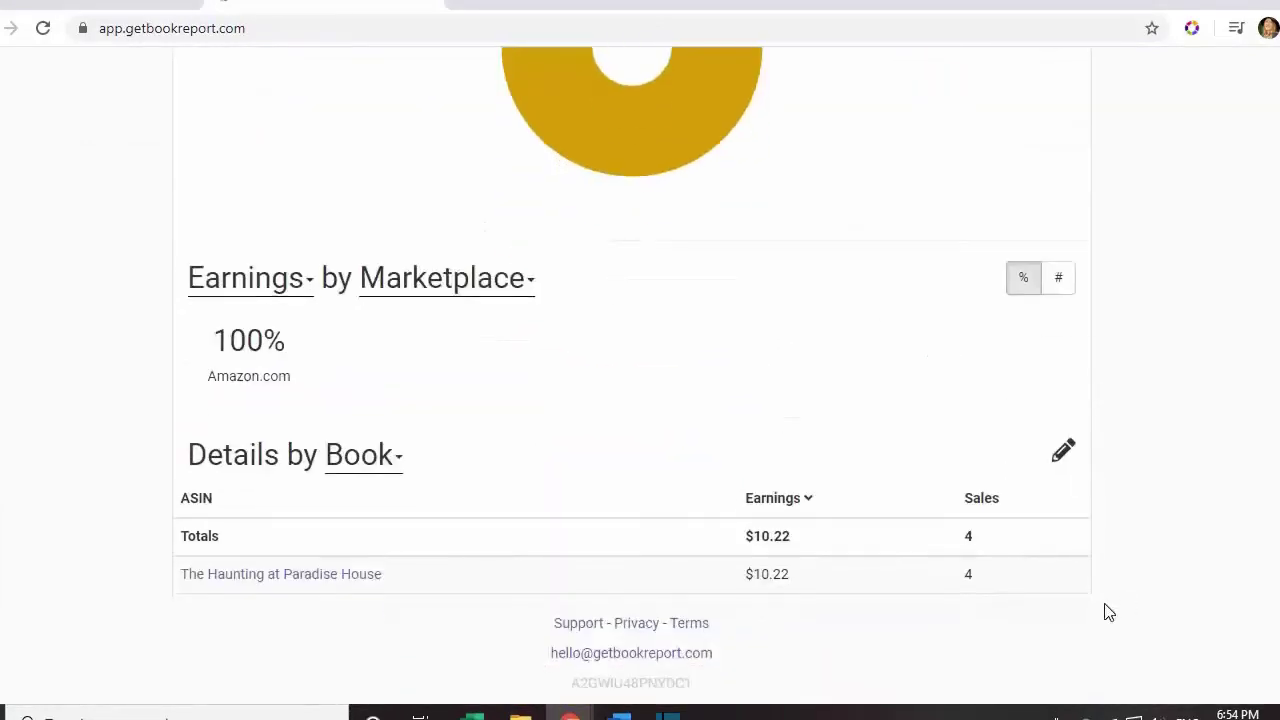
{"action": "scroll", "coordinate": [1100, 591], "scroll_direction": "up", "scroll_amount": 12}
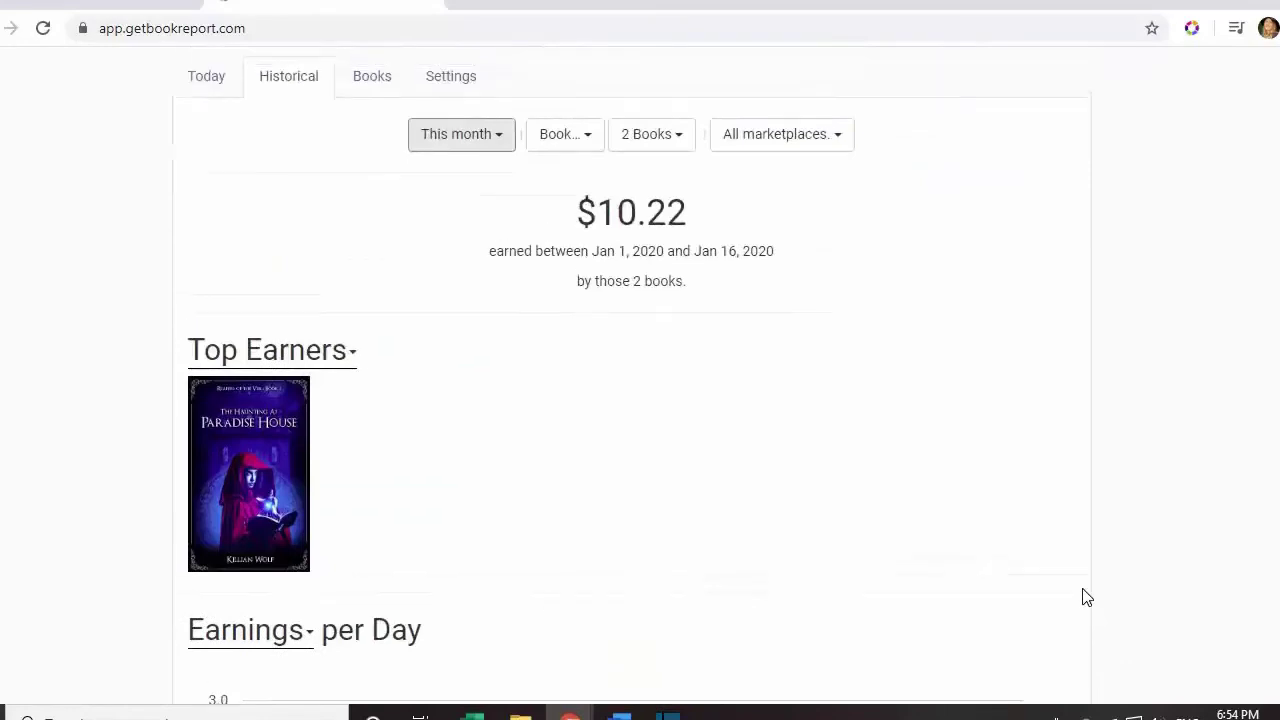
{"action": "scroll", "coordinate": [1087, 597], "scroll_direction": "up", "scroll_amount": 3}
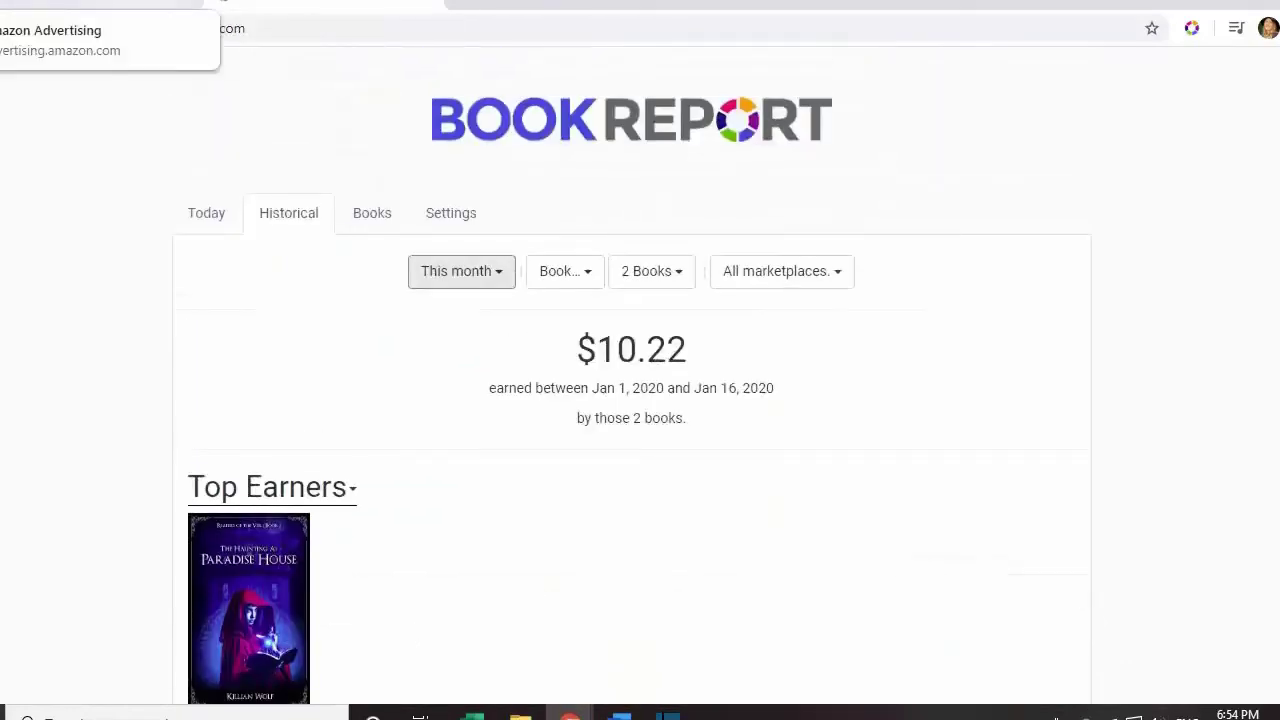
Switch back to Amazon Advertising and check the orders and sales of the product advertised in SPON-THAPH-2020-1
{"action": "left_click", "coordinate": [100, 3]}
{"action": "scroll", "coordinate": [1054, 574], "scroll_direction": "down", "scroll_amount": 3}
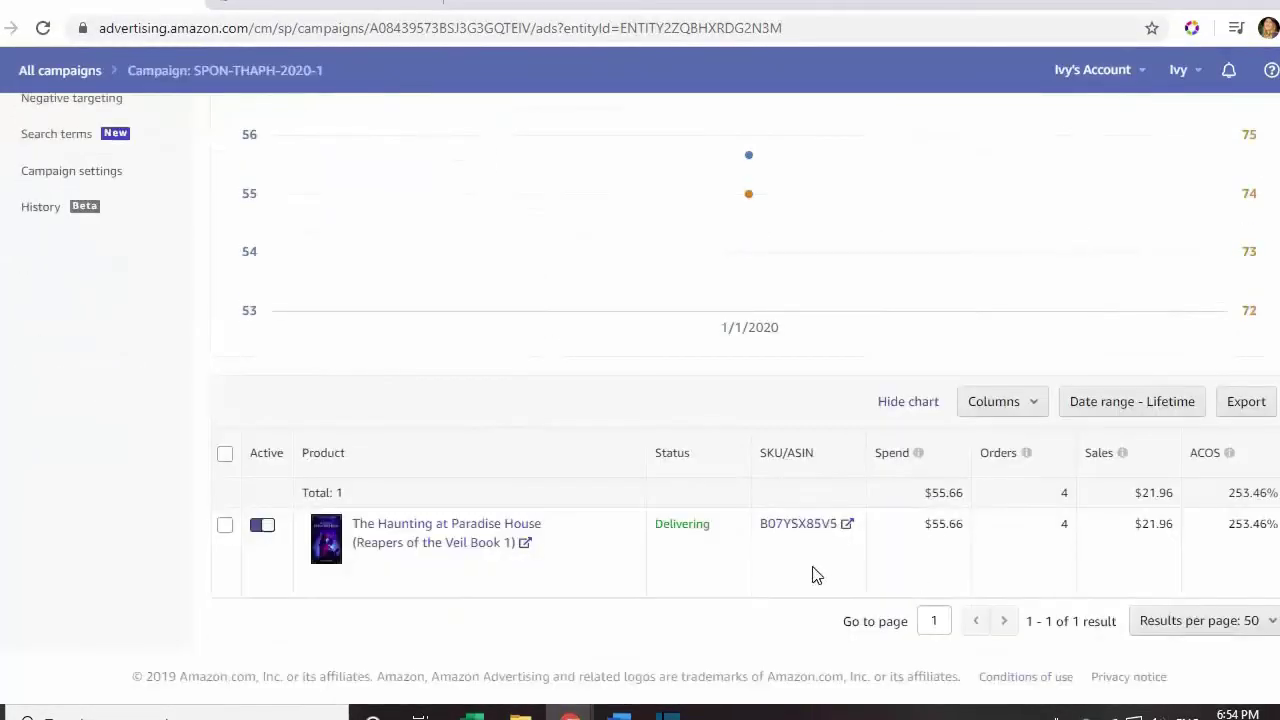
{"action": "scroll", "coordinate": [245, 480], "scroll_direction": "up", "scroll_amount": 3}
Return to all campaigns and review the overall chart and each campaign's status, impressions, spend and sales
{"action": "left_click", "coordinate": [22, 72]}
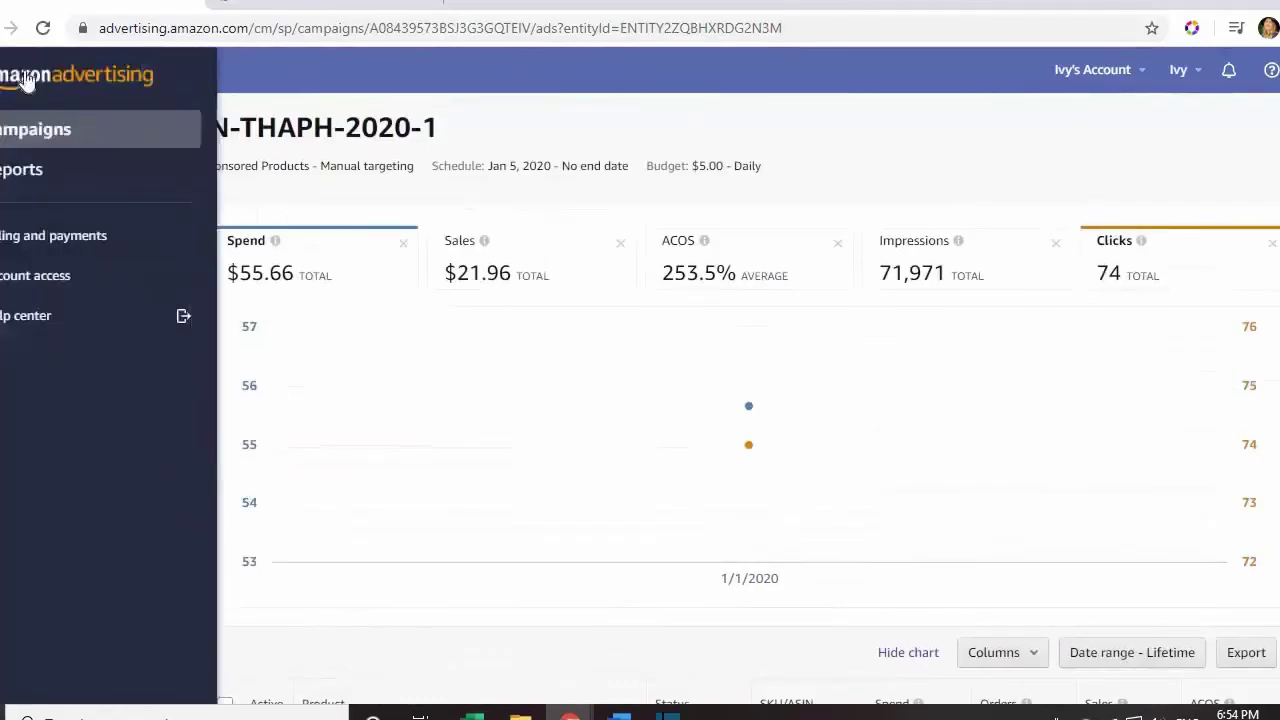
{"action": "left_click", "coordinate": [26, 80]}
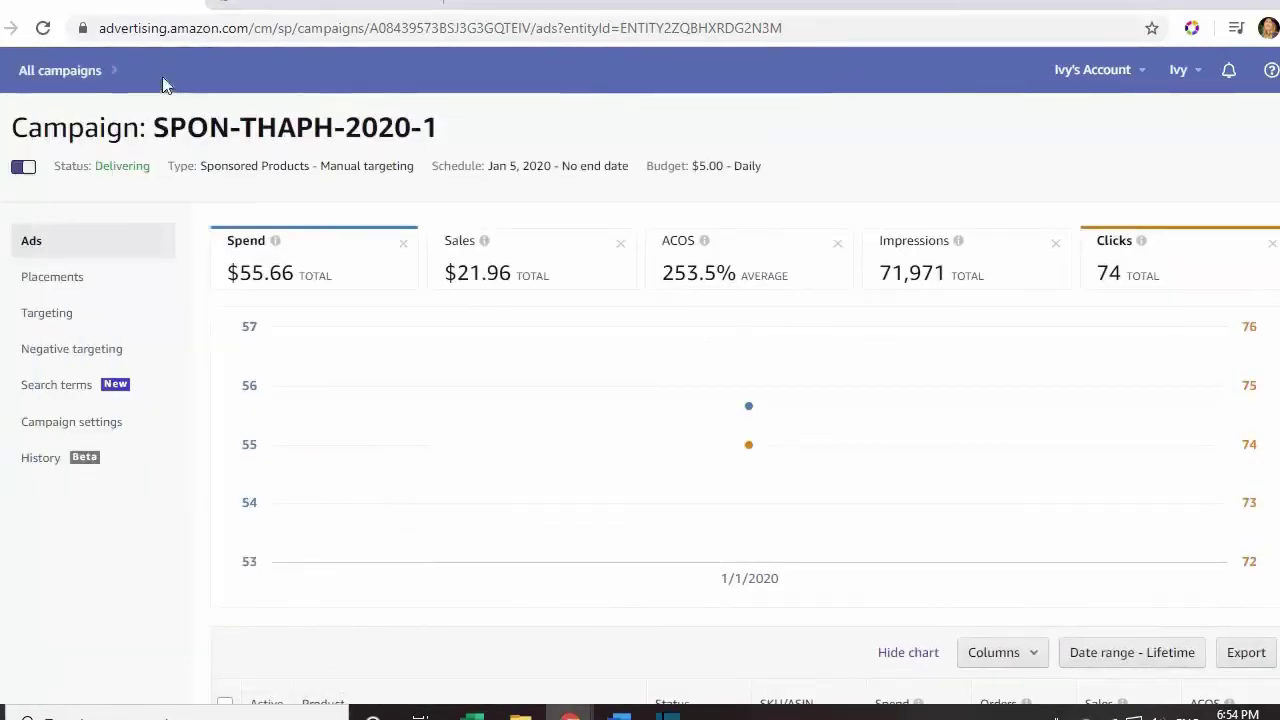
{"action": "left_click", "coordinate": [46, 80]}
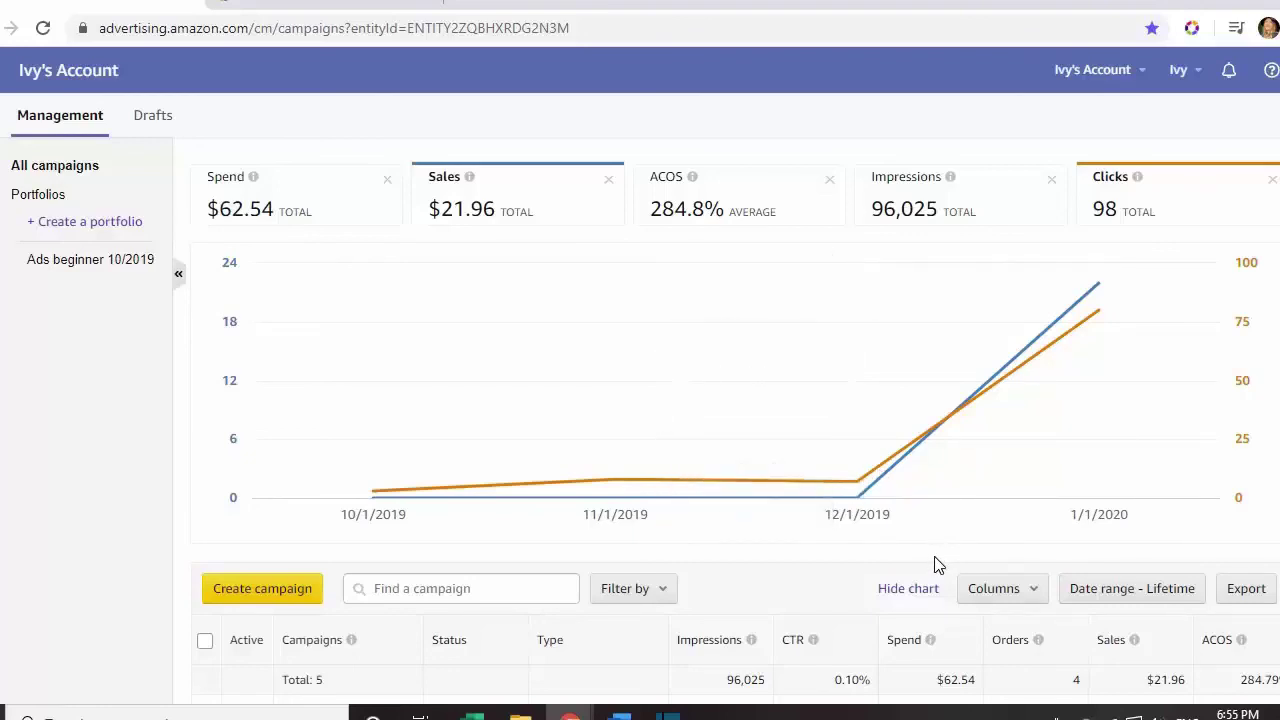
{"action": "scroll", "coordinate": [934, 557], "scroll_direction": "down", "scroll_amount": 4}
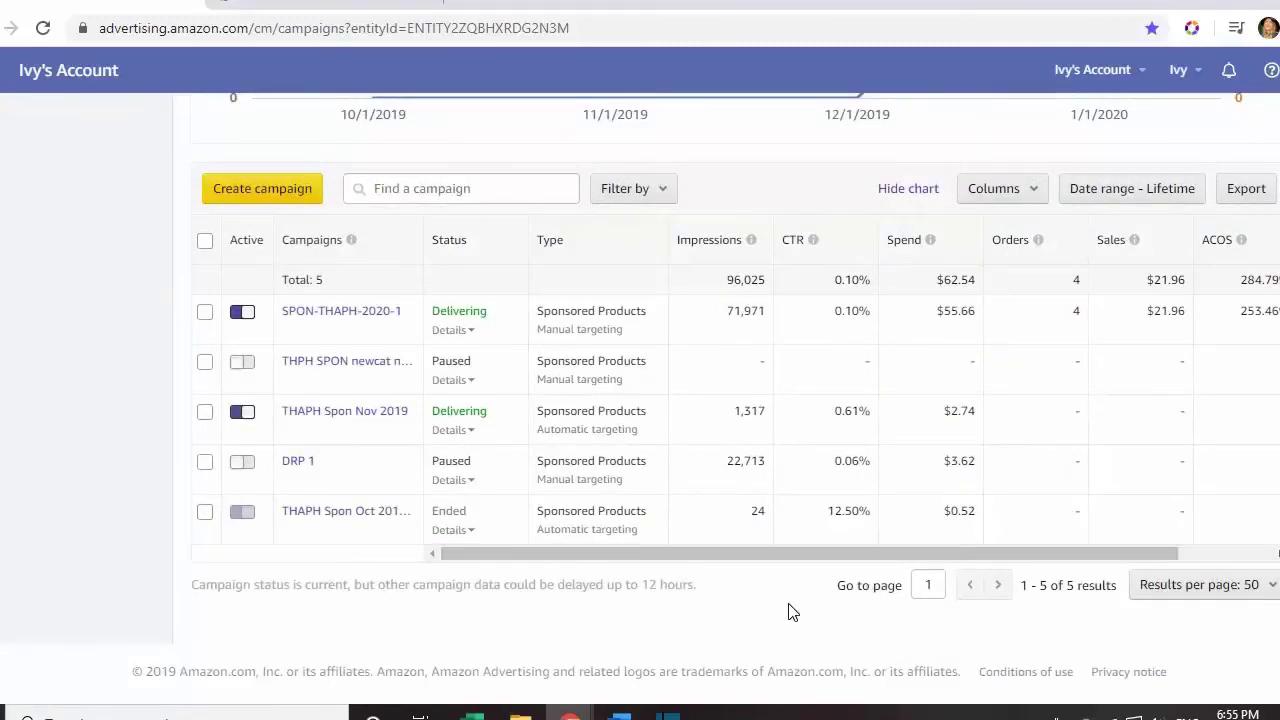